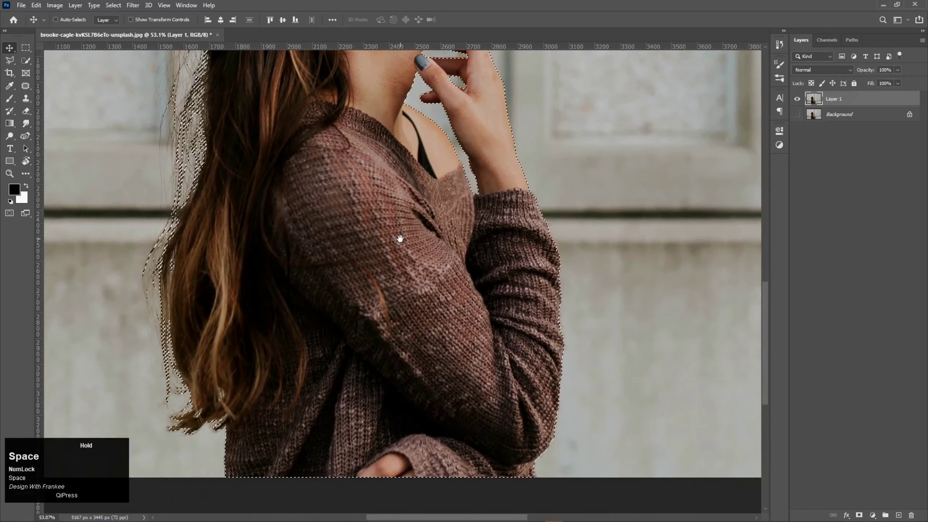
Step: Open Select and Mask on the woman's selection and refine its edge along her back hair and the top of her head with the Refine Edge brush
drag(400, 238, 386, 472)
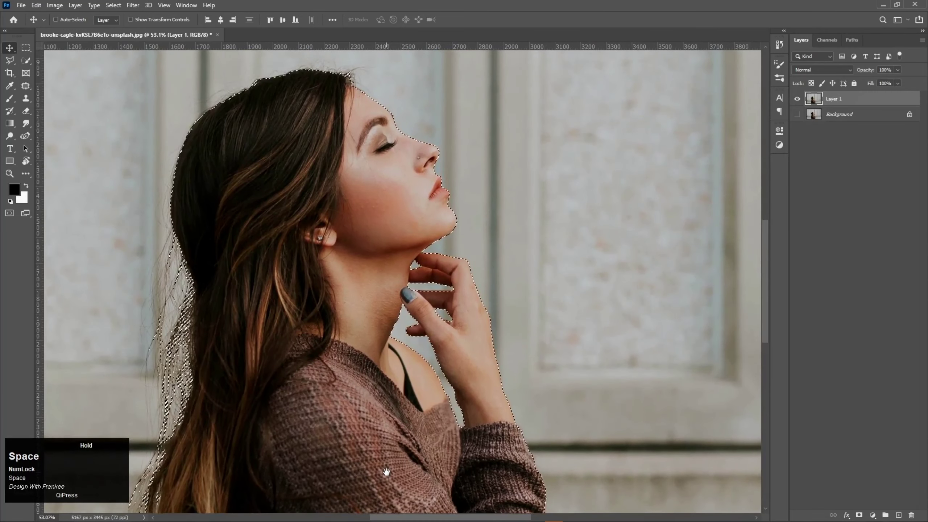
click(30, 61)
click(322, 19)
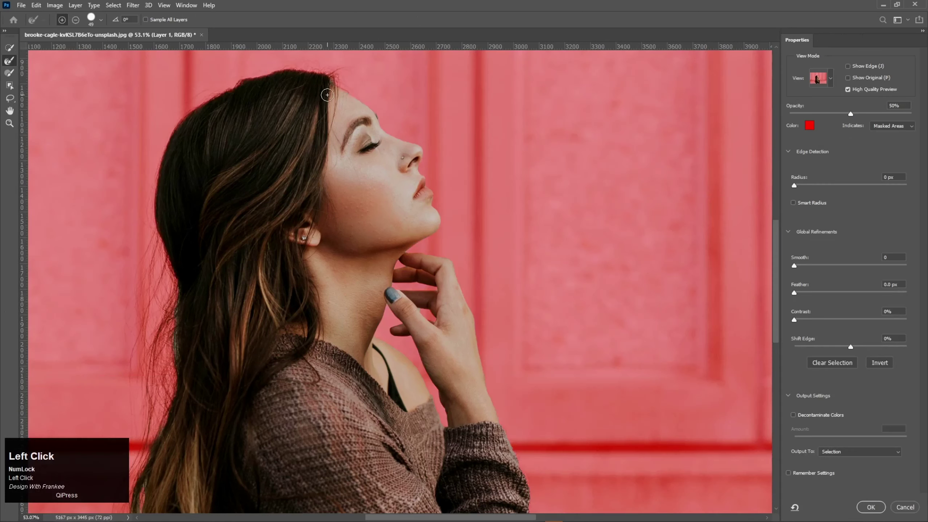
key(space)
mouse_move(215, 266)
mouse_down()
mouse_move(275, 240)
mouse_move(299, 302)
mouse_move(289, 389)
mouse_move(298, 425)
mouse_move(299, 320)
mouse_move(262, 435)
mouse_up()
key(space)
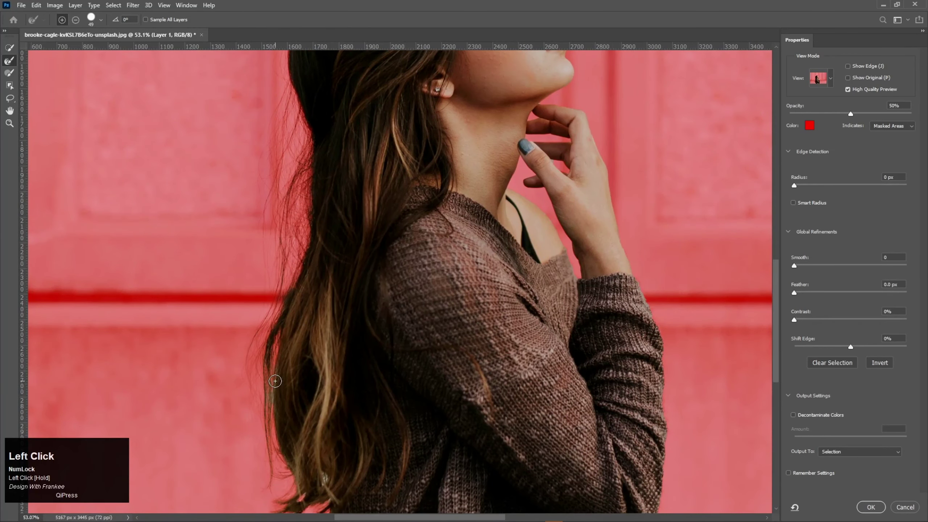
drag(278, 372, 265, 443)
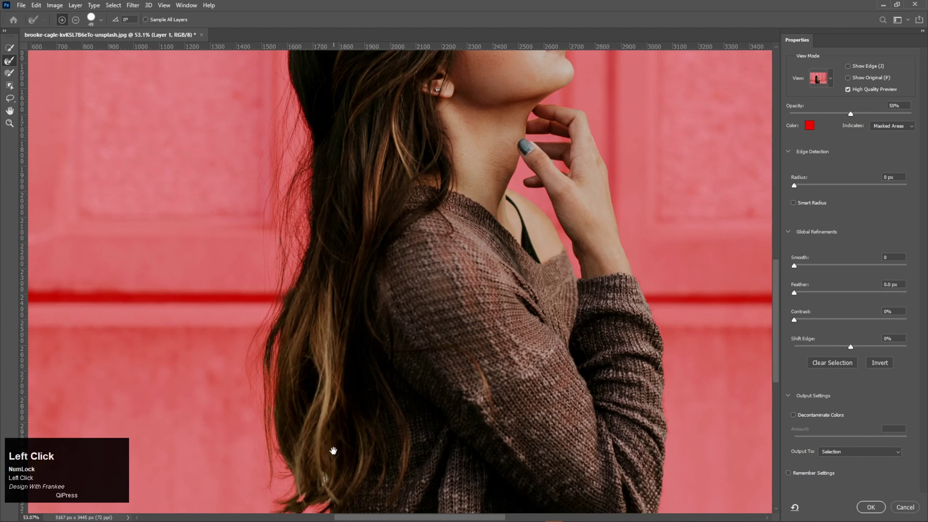
drag(333, 451, 320, 378)
mouse_move(313, 410)
mouse_down()
mouse_move(308, 459)
mouse_move(336, 419)
mouse_move(332, 328)
mouse_move(290, 383)
mouse_up()
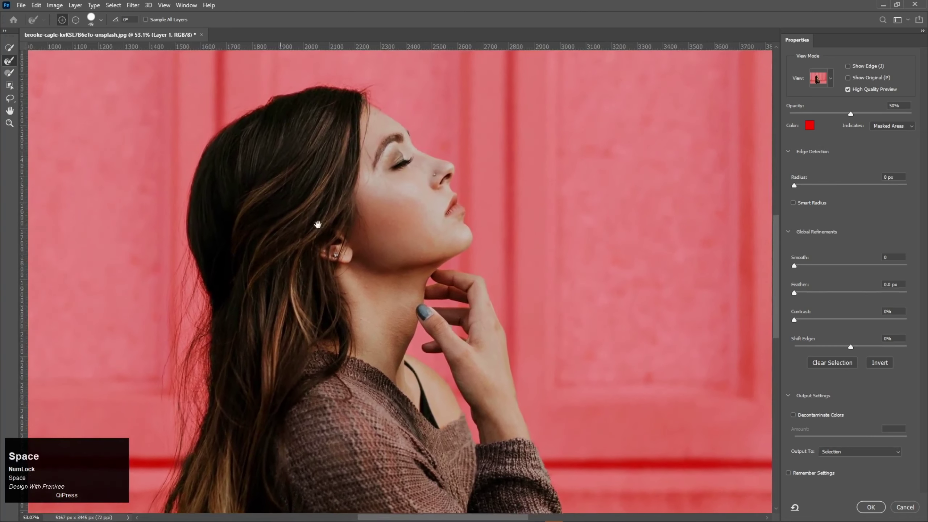
drag(362, 94, 355, 82)
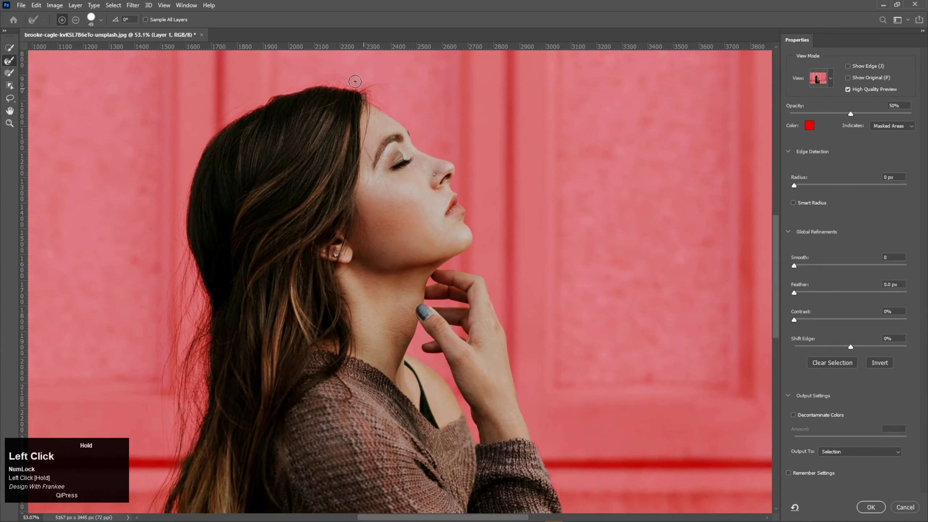
drag(254, 99, 296, 87)
Step: Reduce the Refine Edge brush size to 16 and refine the selection around the woman's hand, lips and chin
alt+scroll(441, 340, up, 1)
alt+scroll(441, 340, up, 6)
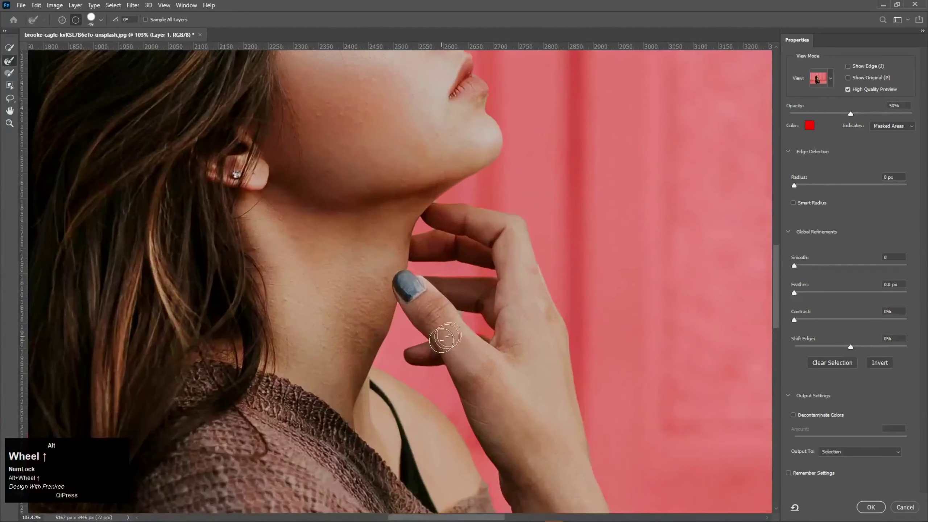
alt+right_click(460, 317)
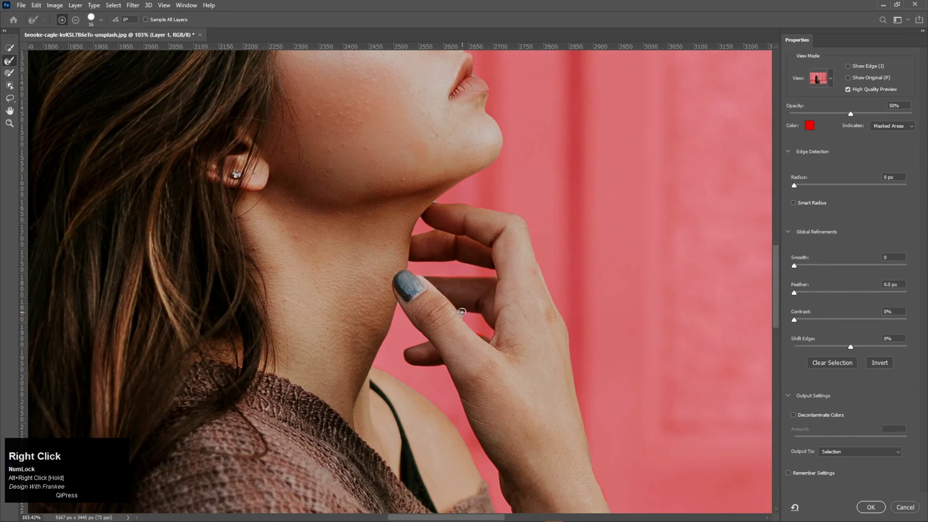
drag(461, 311, 475, 323)
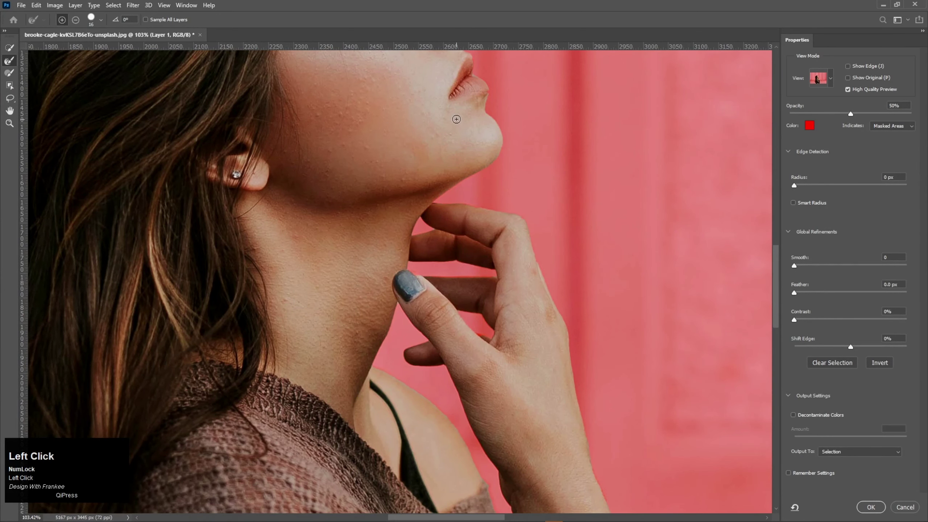
mouse_move(456, 119)
mouse_down()
mouse_move(461, 154)
mouse_move(480, 144)
mouse_up()
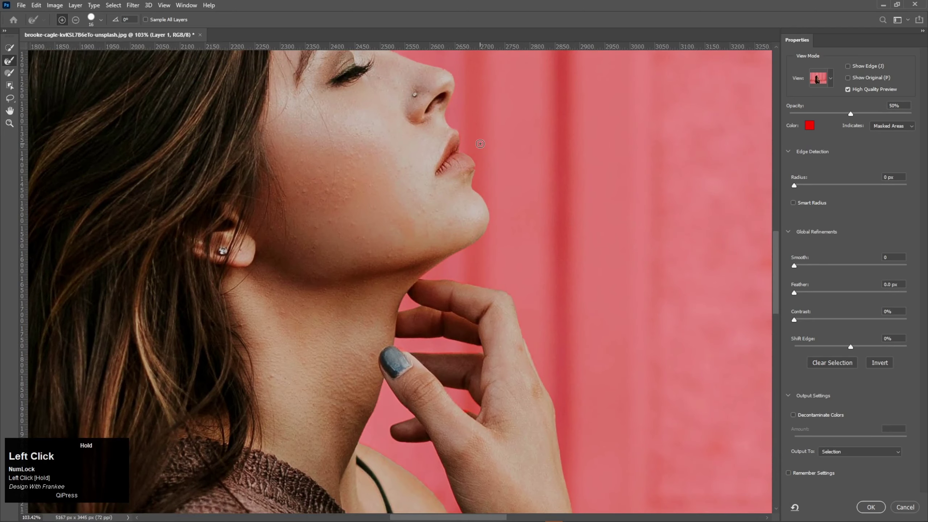
drag(493, 393, 433, 252)
mouse_move(365, 165)
mouse_down()
mouse_move(466, 185)
mouse_move(434, 298)
mouse_up()
drag(441, 343, 347, 145)
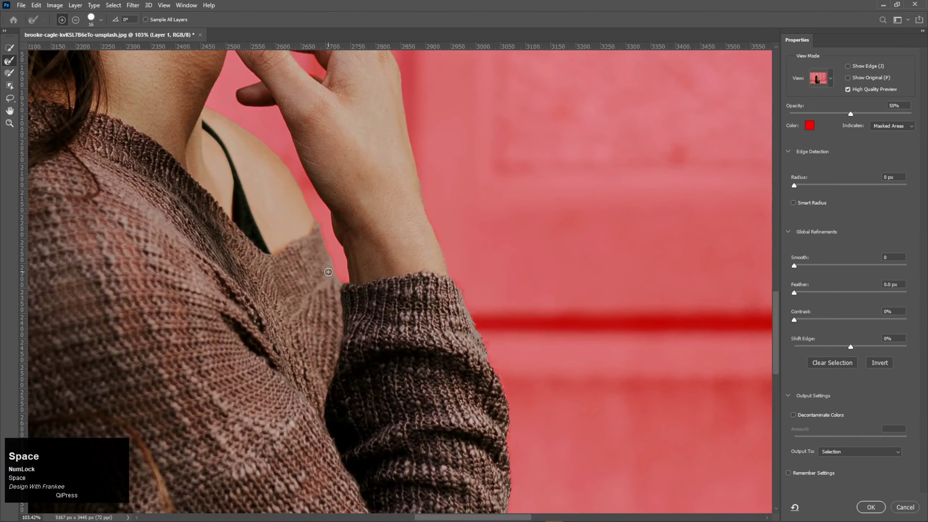
Step: Refine the selection edge at the sweater's neckline, check the sleeve's outline and accept the refined selection
drag(327, 271, 327, 248)
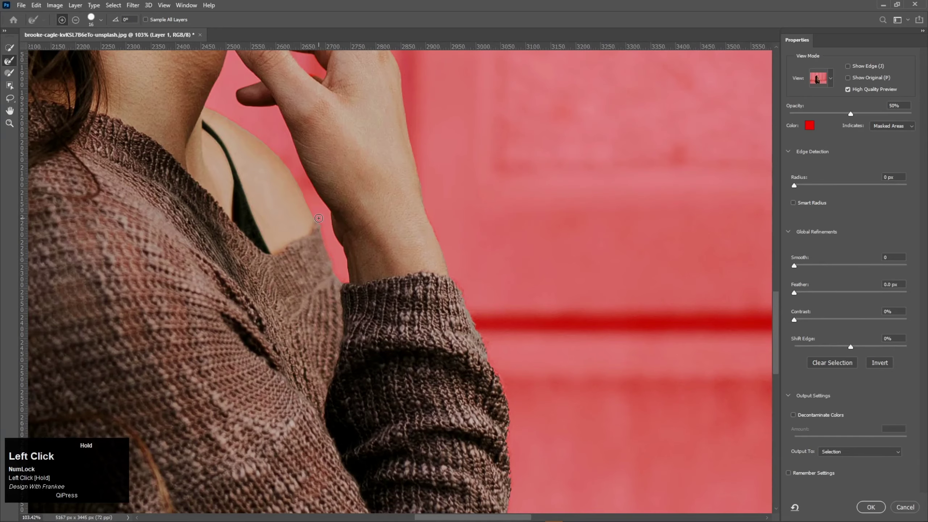
drag(402, 359, 343, 119)
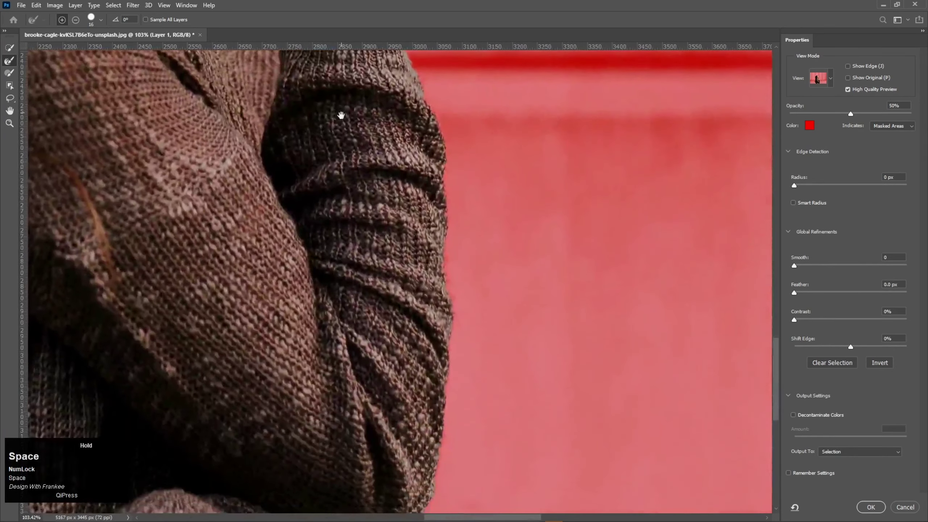
drag(420, 285, 435, 116)
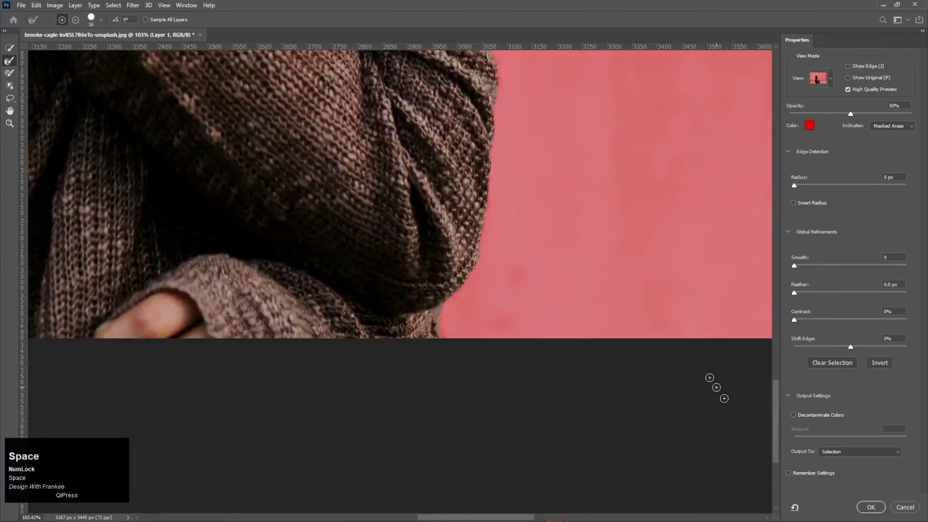
click(860, 508)
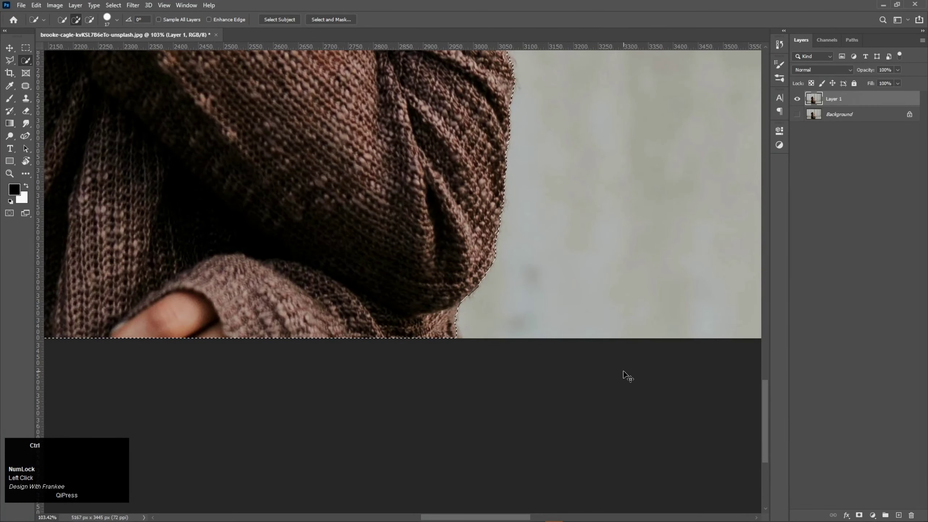
Step: Add a layer mask to Layer 1 from the selection so only the woman is shown, and check the cutout
key(ctrl+0)
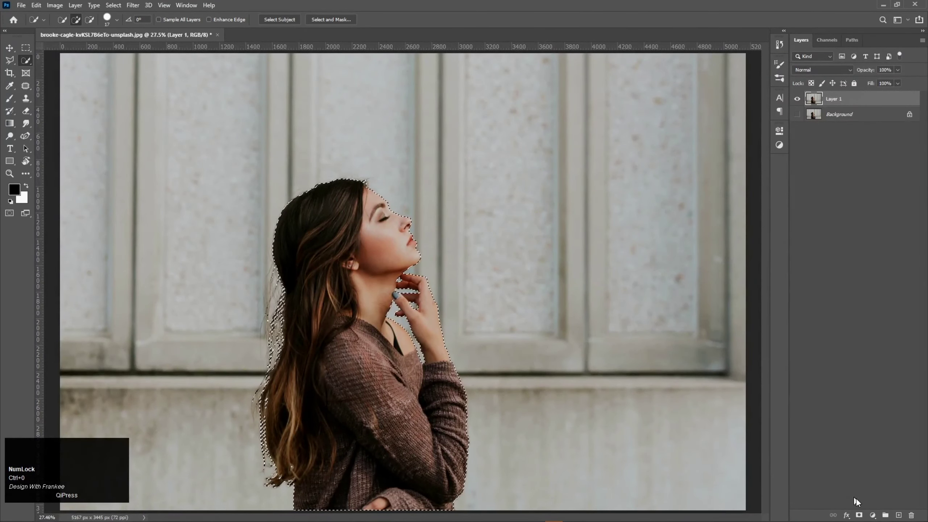
click(859, 515)
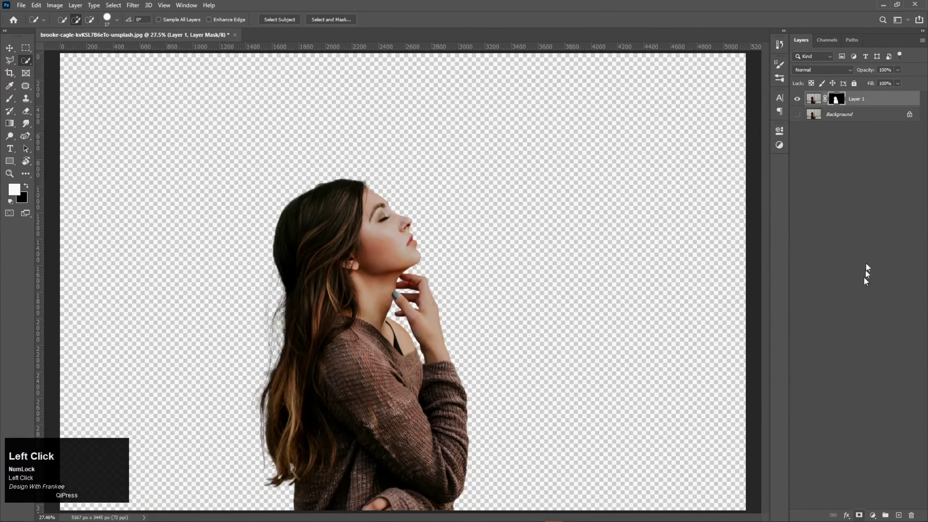
click(797, 99)
click(798, 99)
key(v)
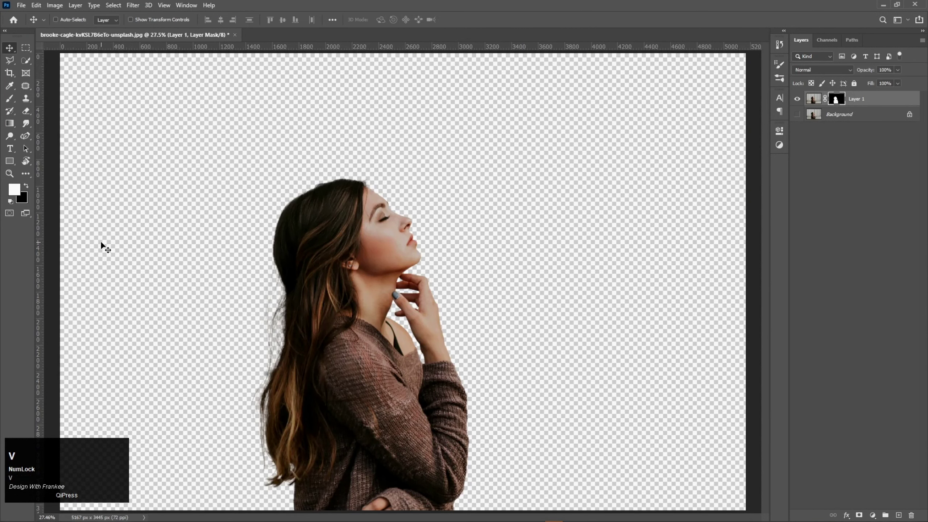
Step: Add a white (ffffff) Solid Color fill layer between the Background and Layer 1
click(848, 120)
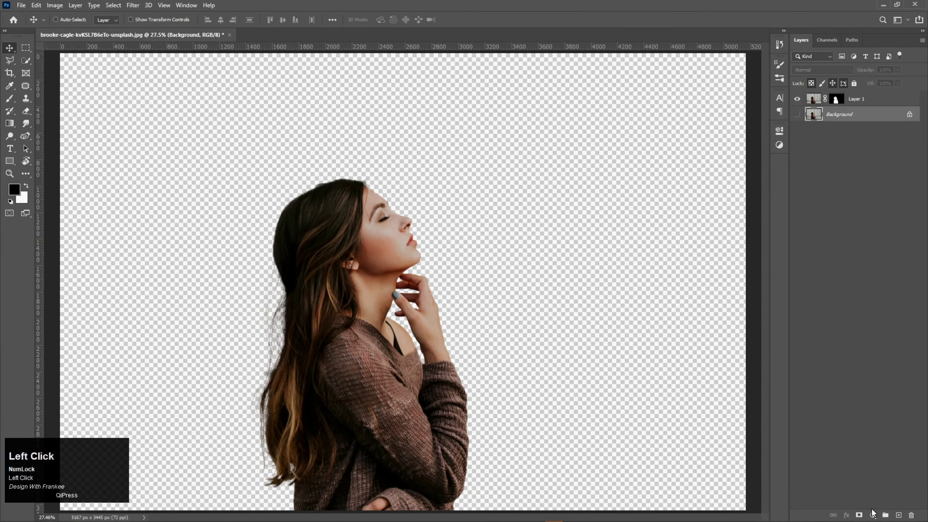
click(873, 514)
click(873, 347)
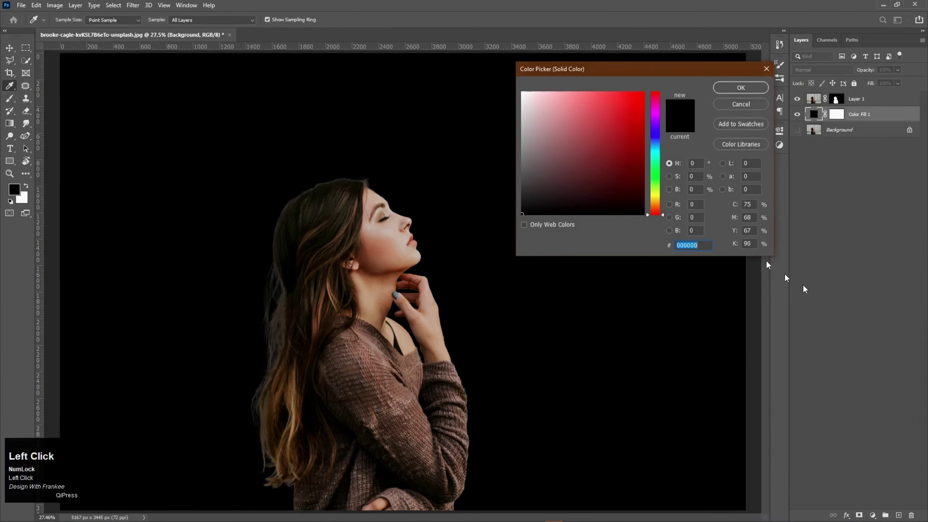
click(498, 69)
click(730, 88)
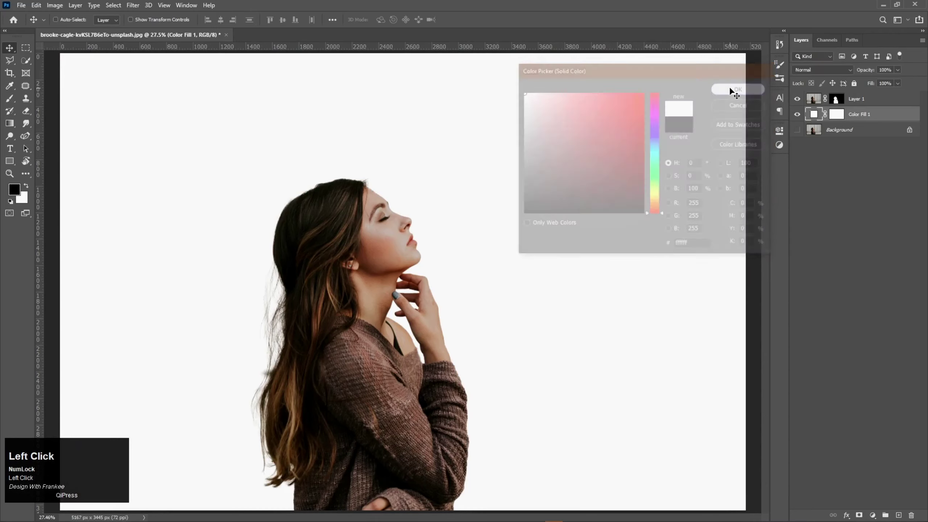
Step: Place the forest image graphic-node-HV5G-0wyqUc-unsplash above Layer 1, scaled to 70.08%
click(849, 104)
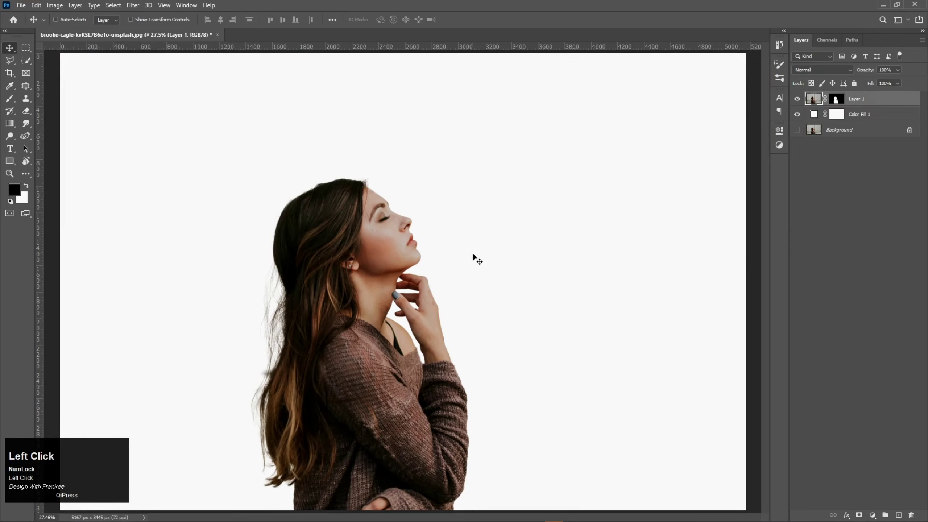
click(447, 514)
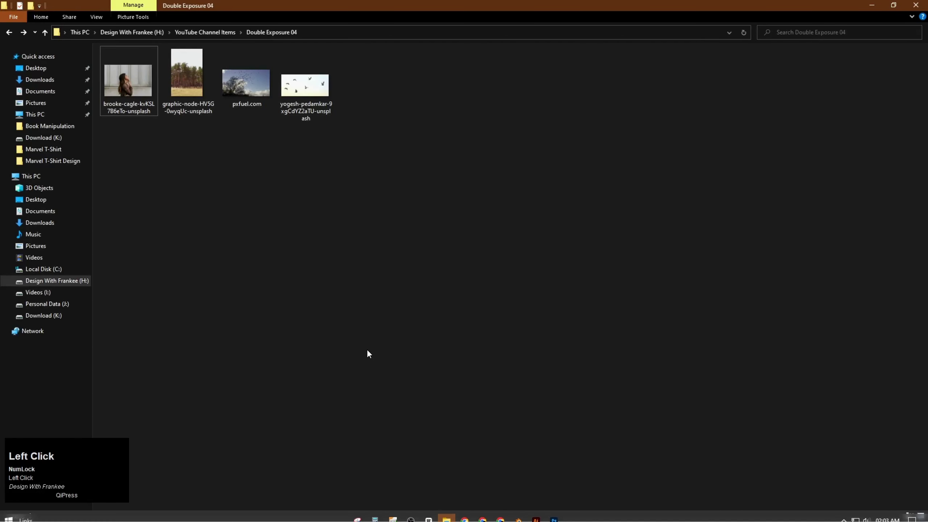
drag(193, 84, 382, 355)
mouse_move(557, 284)
mouse_down()
mouse_move(596, 284)
mouse_move(567, 281)
mouse_up()
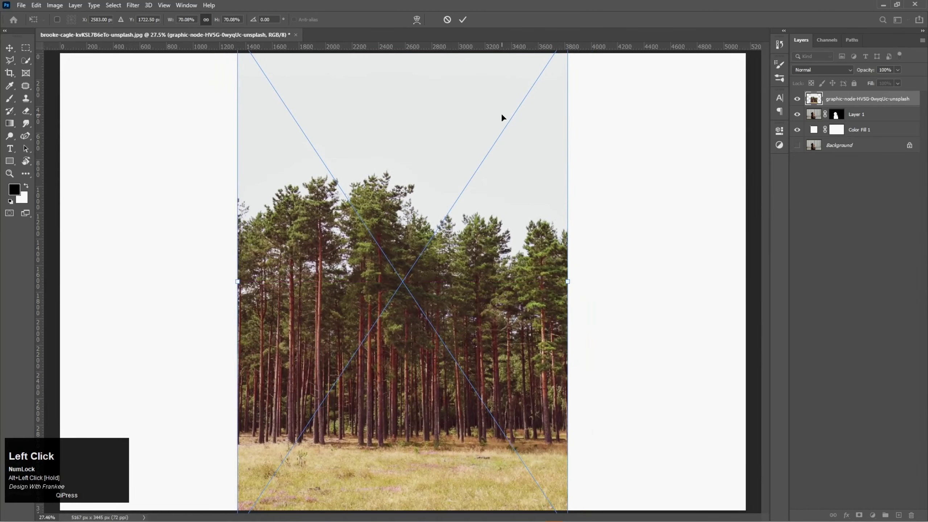
click(463, 21)
Step: Hide the forest layer, then enlarge the woman on Layer 1 and shift her toward the canvas centre, cropped at the lower edge
click(796, 99)
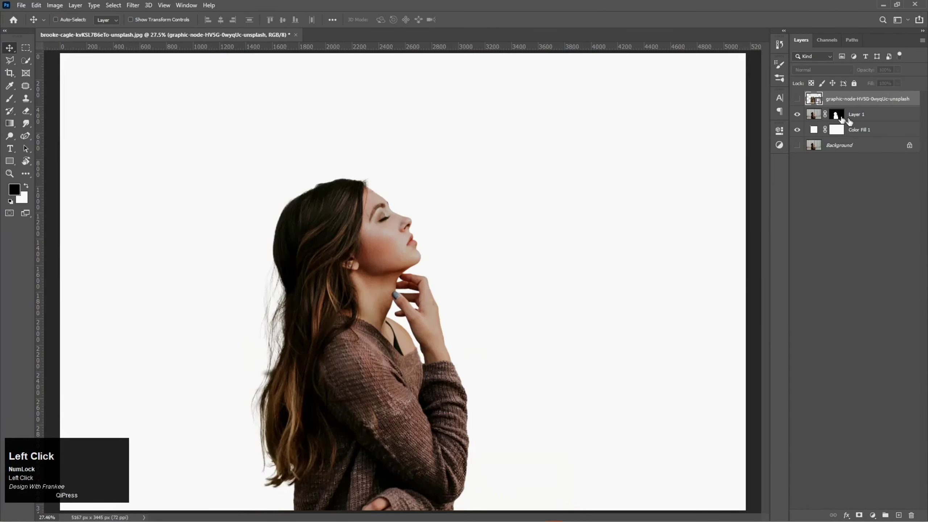
click(854, 114)
key(ctrl+t)
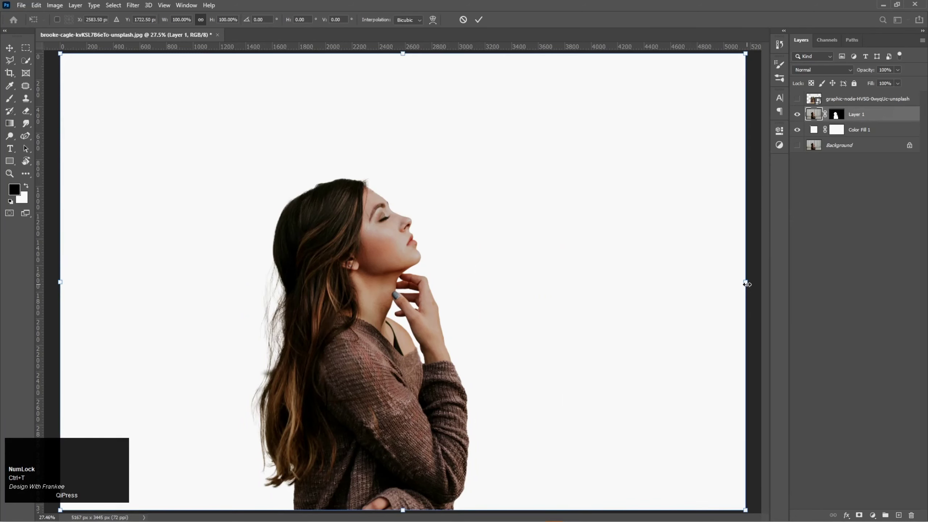
drag(746, 284, 822, 283)
drag(358, 406, 414, 380)
key(Return)
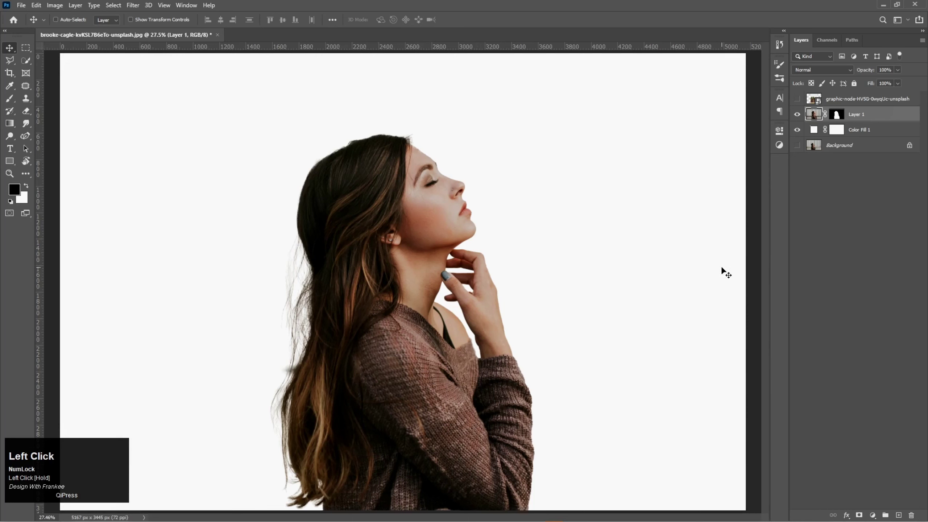
Step: Show the forest layer again and lower its opacity to 66%
click(796, 98)
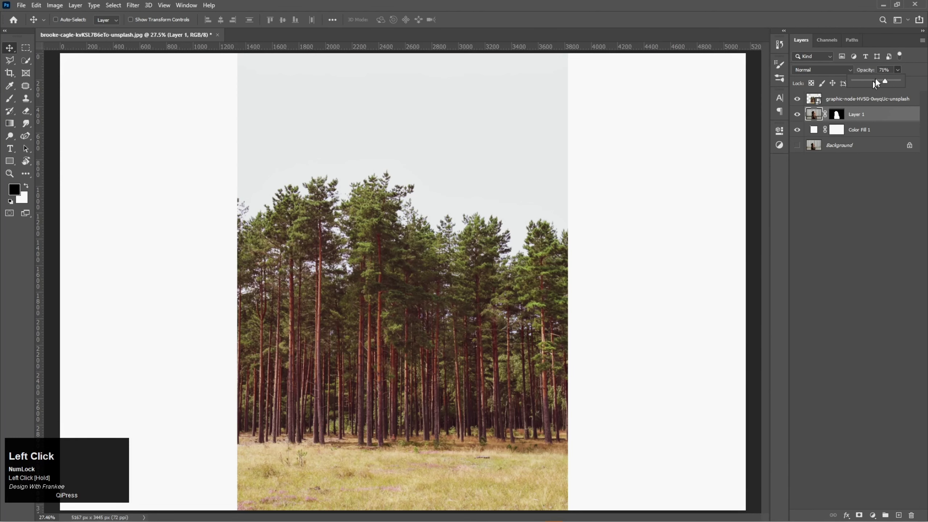
drag(874, 96, 875, 96)
click(886, 100)
click(897, 70)
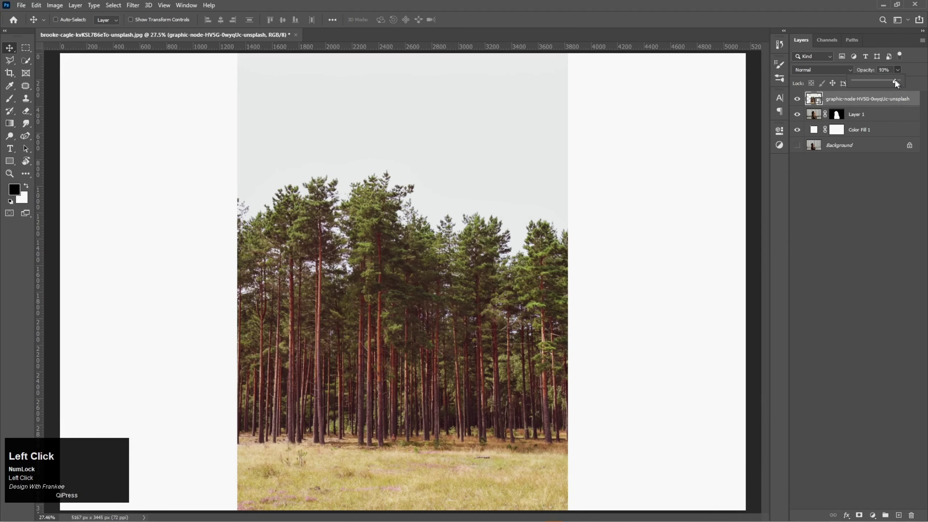
drag(894, 80, 883, 82)
Step: Scale the forest image to 78.88% and position its trees over the woman's hair and body
drag(411, 402, 409, 444)
key(ctrl+t)
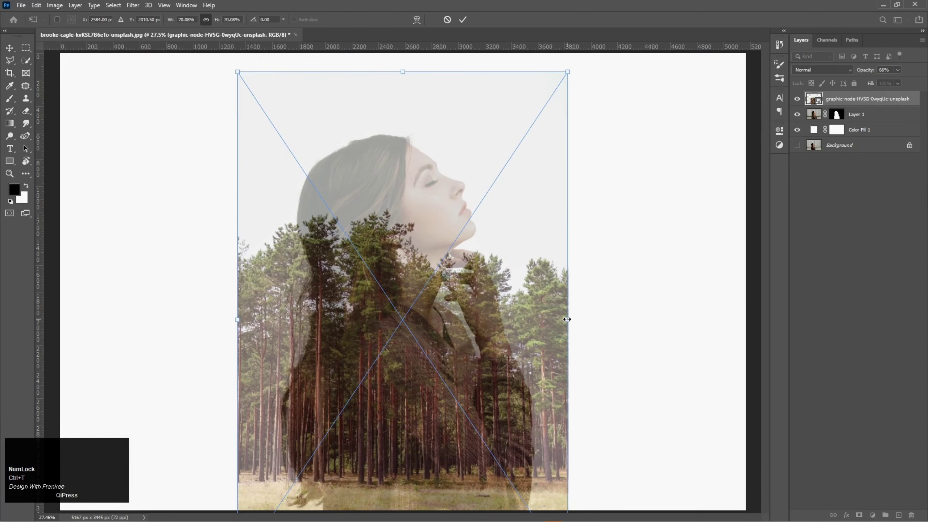
drag(566, 319, 558, 320)
drag(438, 336, 438, 351)
drag(405, 385, 392, 321)
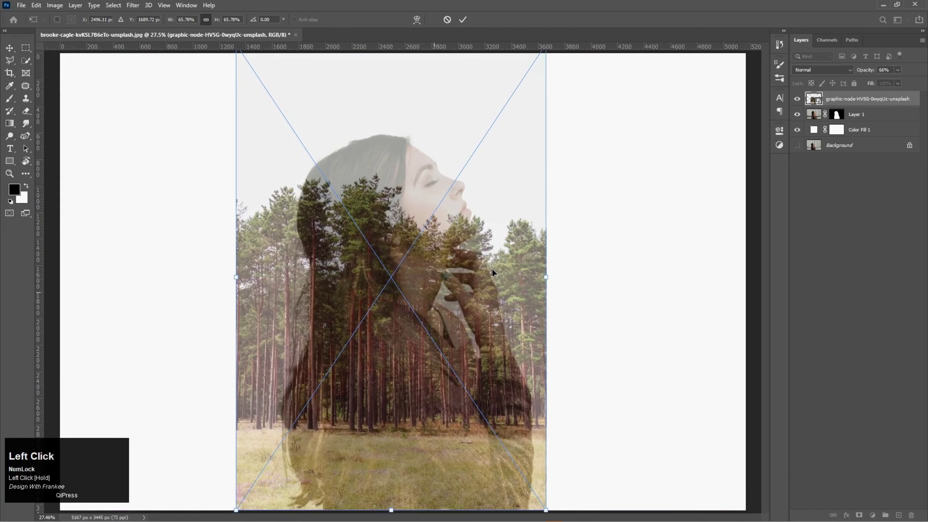
drag(548, 279, 579, 288)
drag(431, 295, 457, 328)
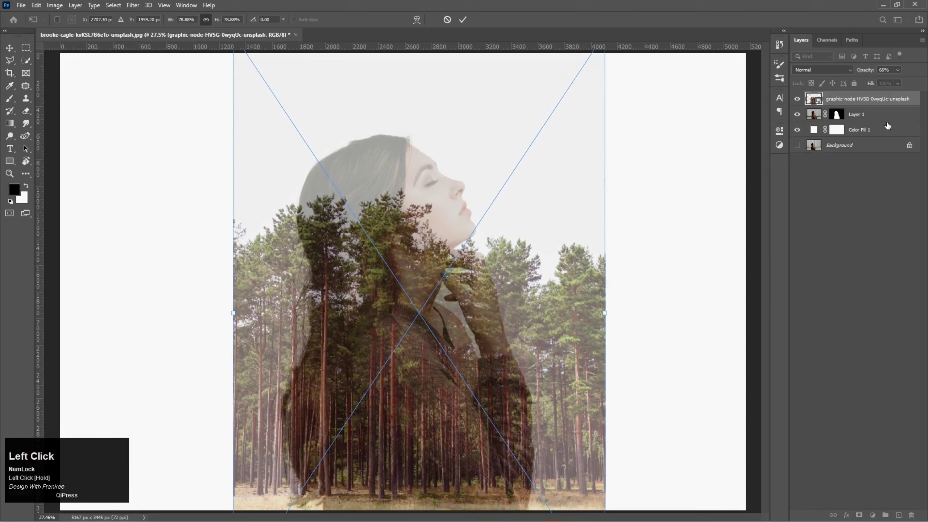
Step: Restore the forest layer's opacity to 100% and apply its transform
click(897, 71)
drag(913, 81, 912, 81)
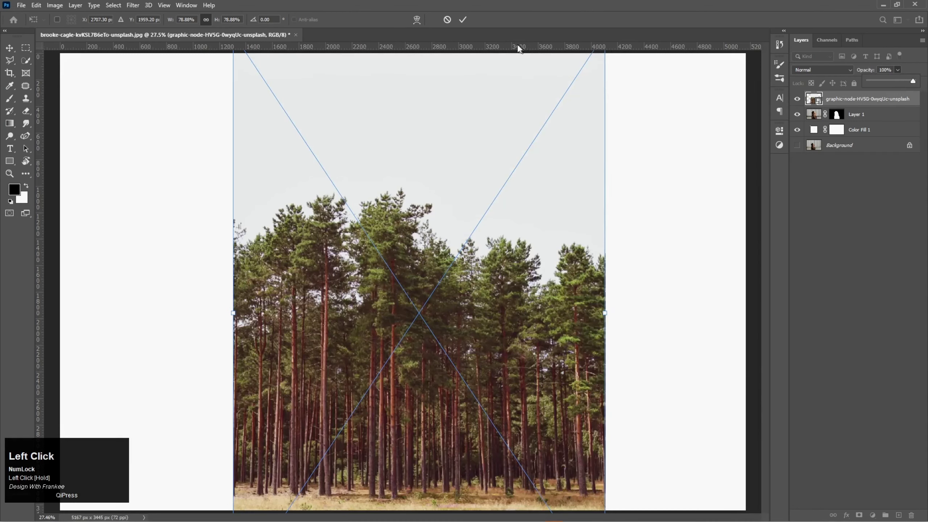
click(462, 19)
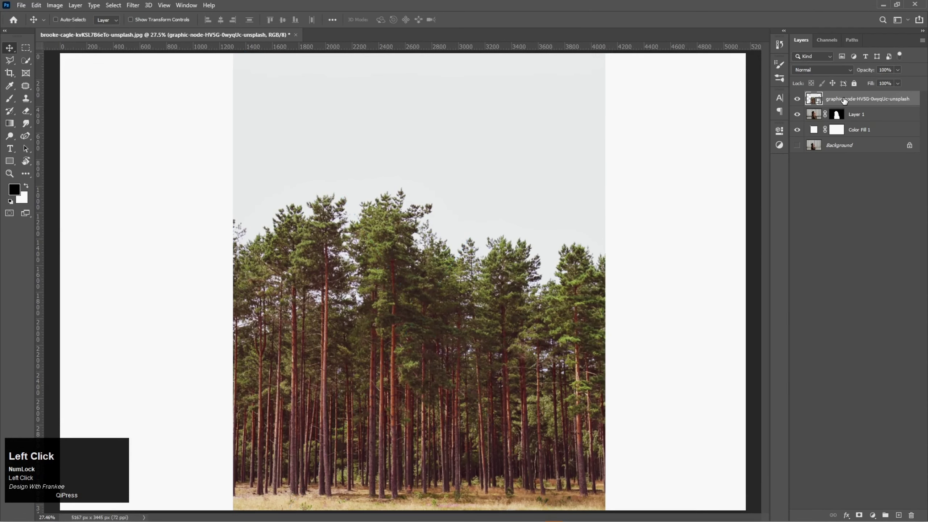
Step: Clip the forest layer to Layer 1 and reposition its trees slightly inside the woman's silhouette
right_click(844, 99)
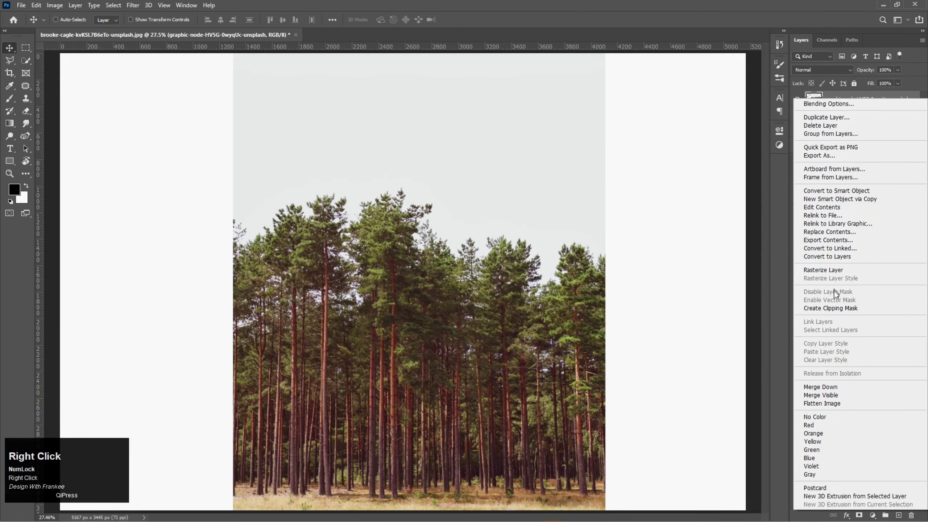
click(834, 308)
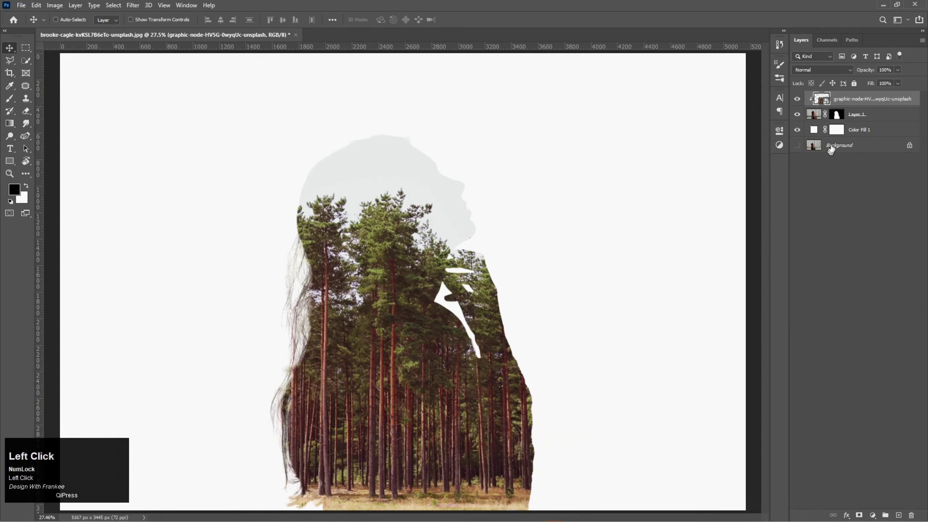
mouse_move(420, 344)
mouse_down()
mouse_move(416, 332)
mouse_move(413, 353)
mouse_up()
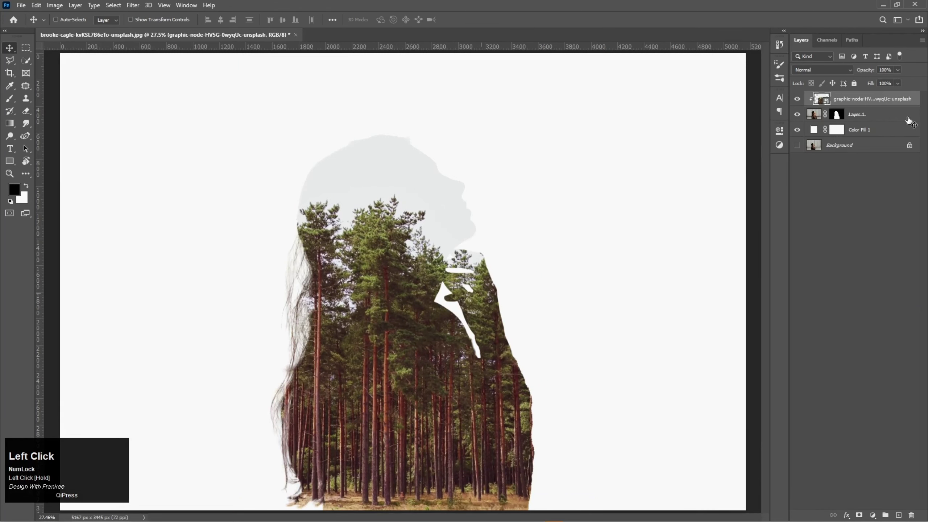
click(889, 117)
mouse_move(472, 374)
mouse_down()
mouse_move(471, 364)
mouse_move(474, 378)
mouse_up()
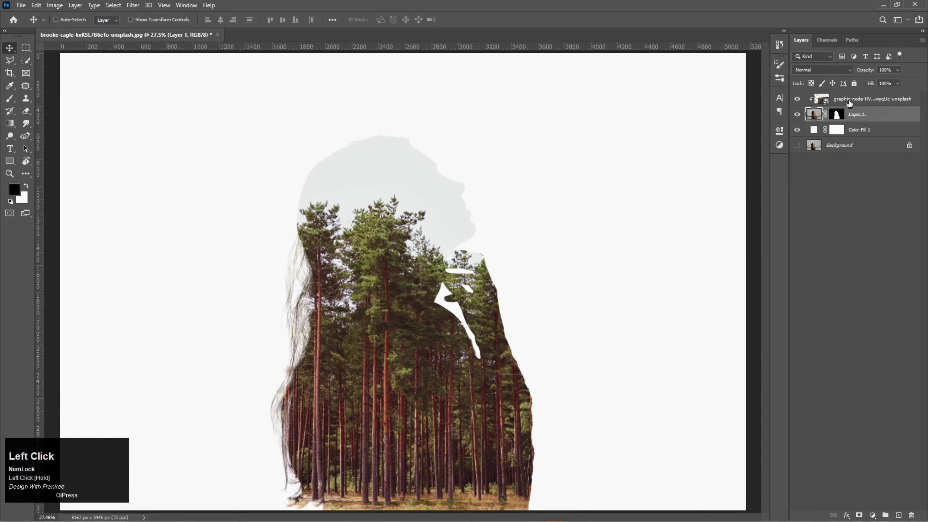
click(848, 103)
drag(416, 334, 420, 321)
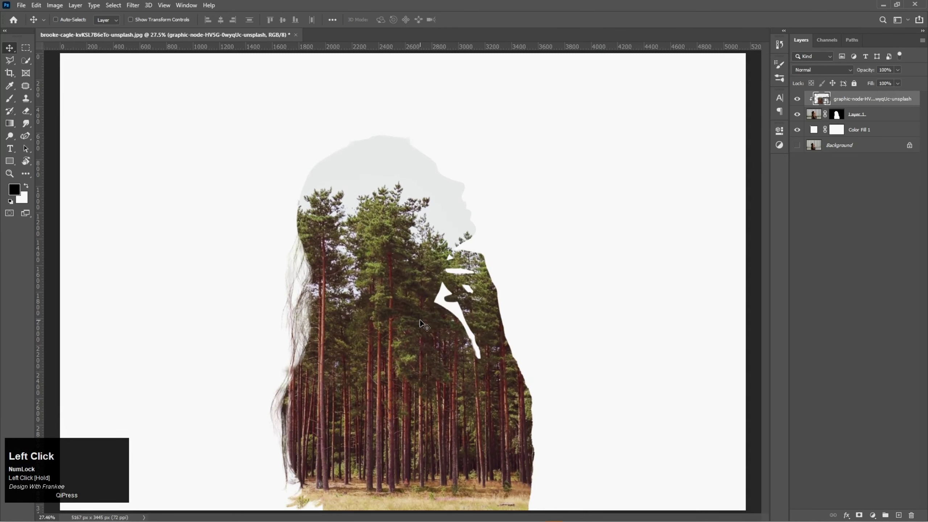
Step: Scale the forest image to 85.02%, move it so the trees fill more of the head, and apply the transform
key(ctrl+t)
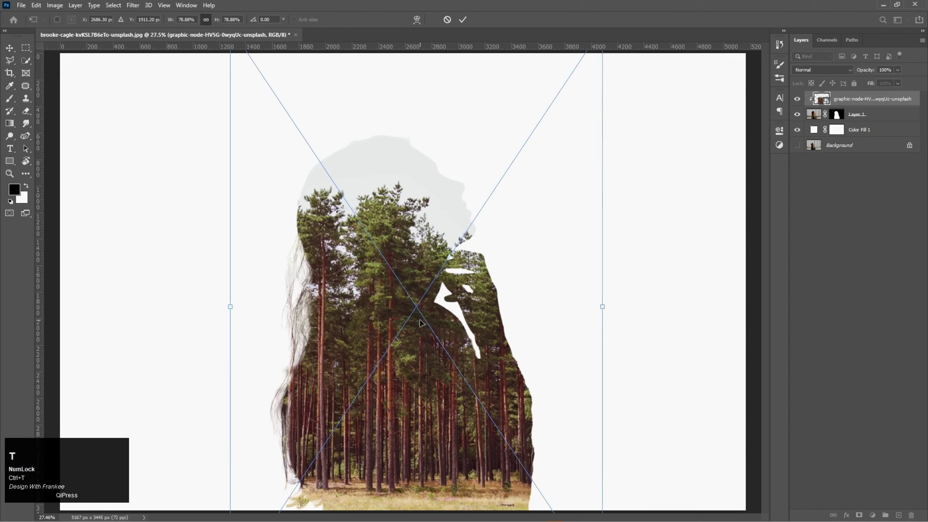
drag(602, 307, 616, 311)
drag(436, 374, 426, 355)
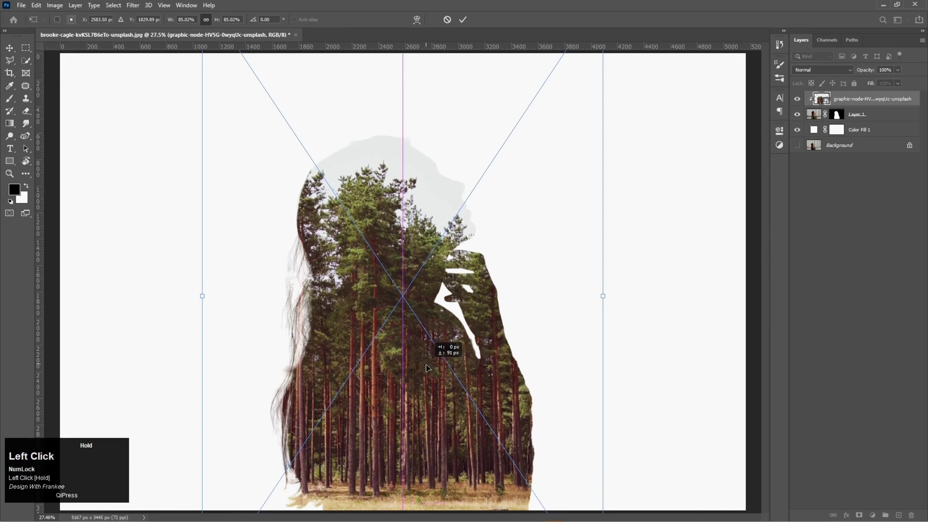
double_click(426, 358)
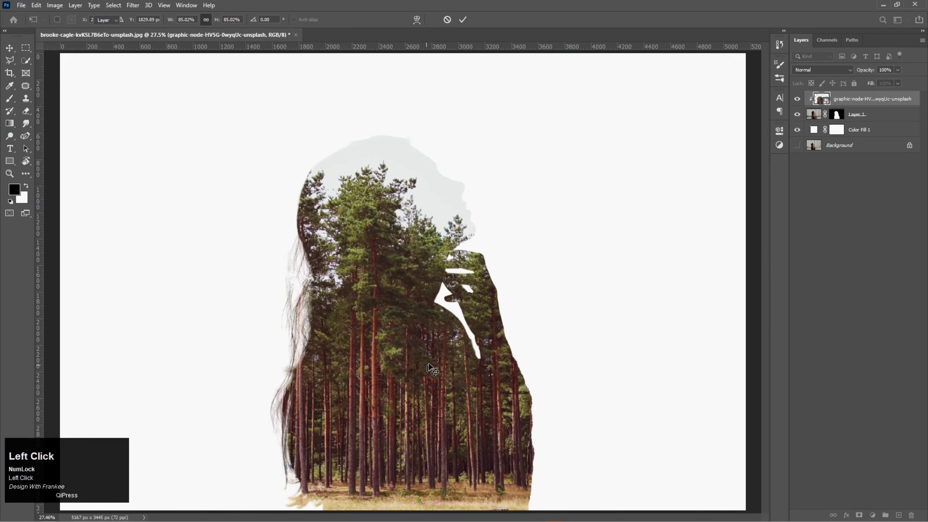
Step: Set the forest layer's blend mode to Lighten and nudge the image toward the woman's face
click(831, 69)
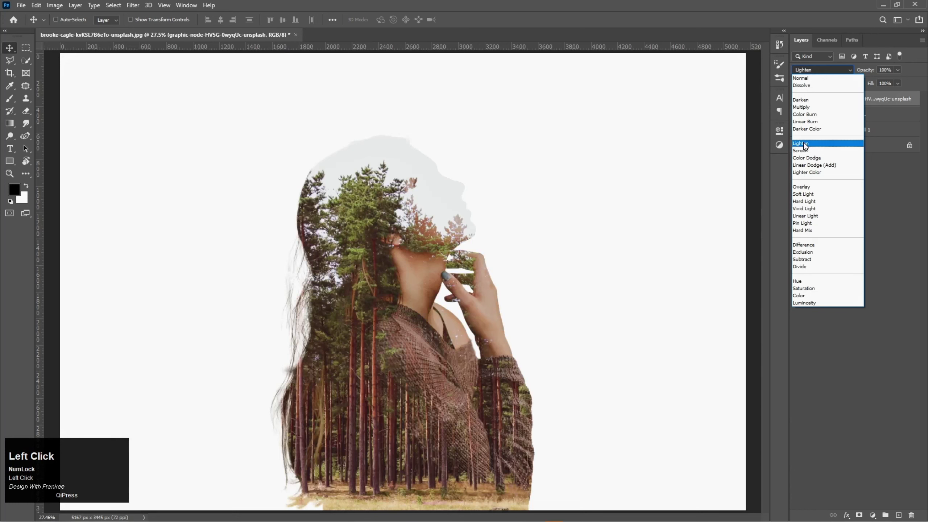
click(803, 143)
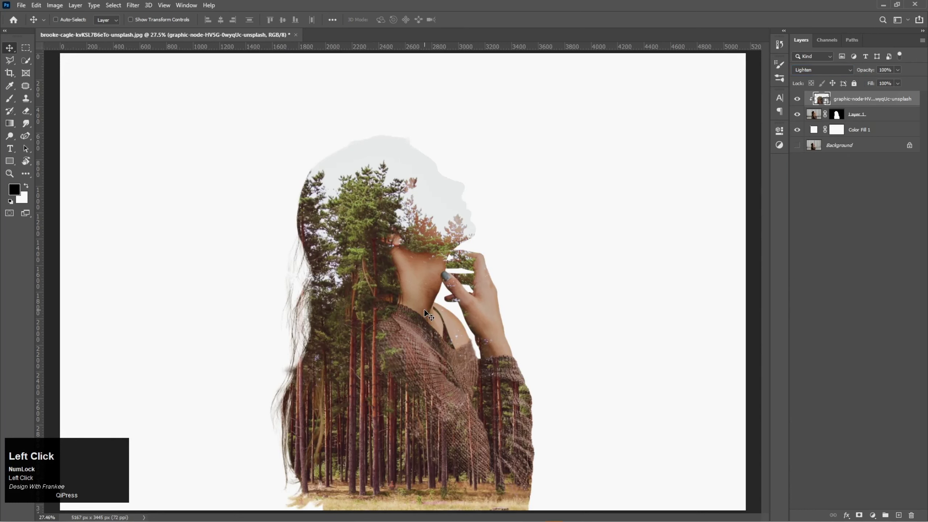
mouse_move(425, 311)
mouse_down()
mouse_move(424, 300)
mouse_move(425, 310)
mouse_move(449, 302)
mouse_move(433, 307)
mouse_up()
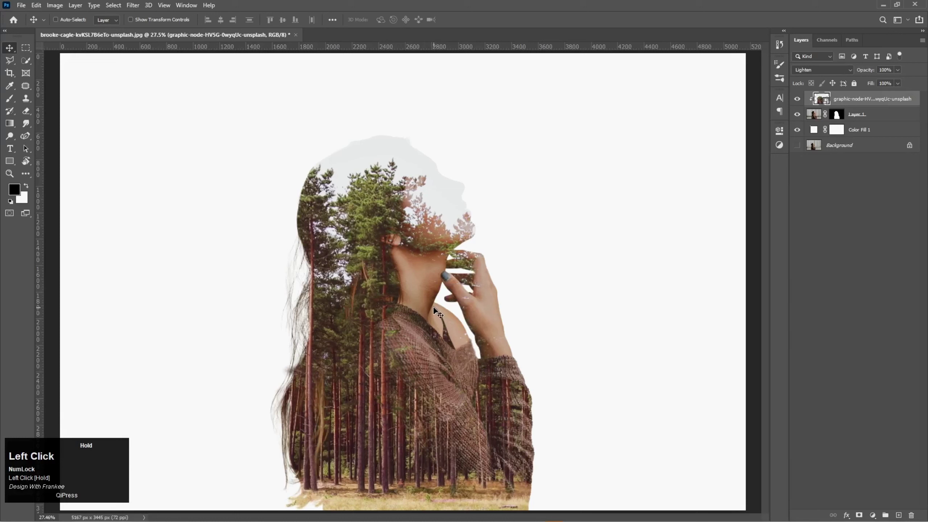
Step: Add a layer mask to the forest layer and set up the Brush tool with 24% opacity
click(860, 513)
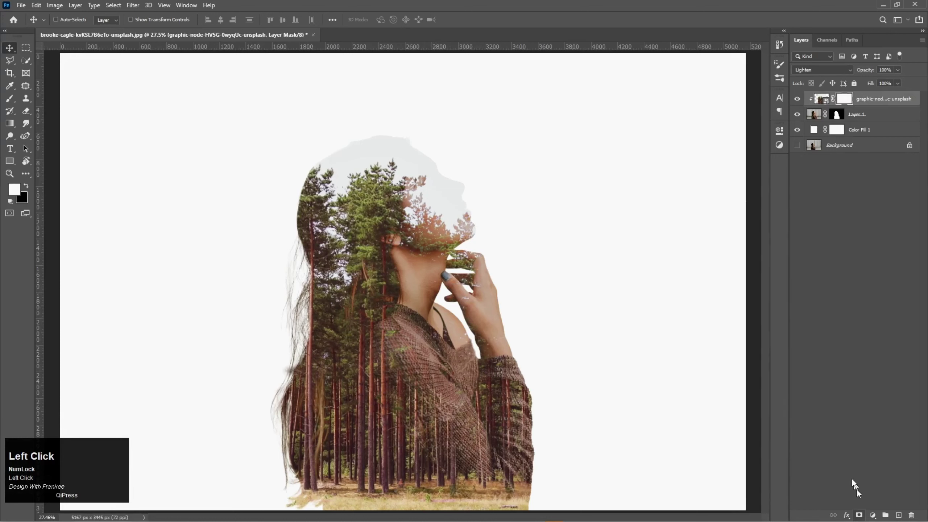
right_click(10, 99)
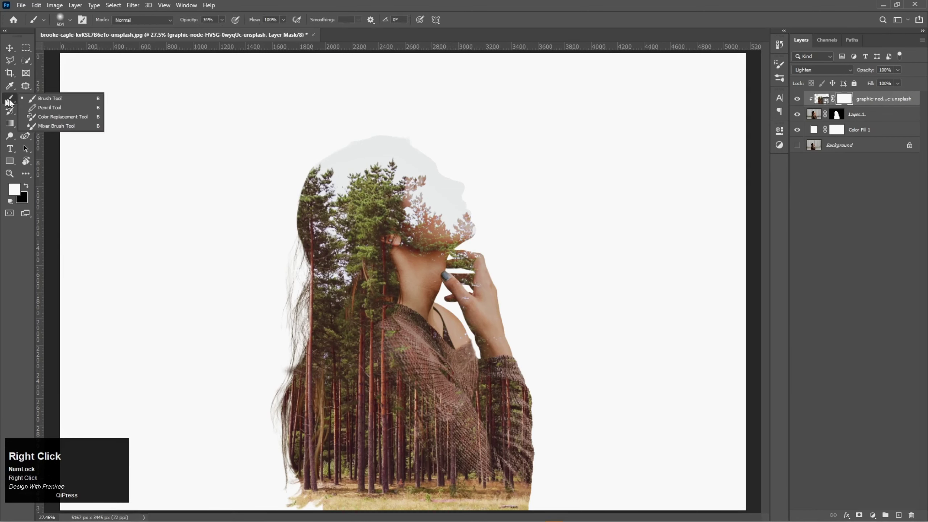
click(27, 99)
click(221, 19)
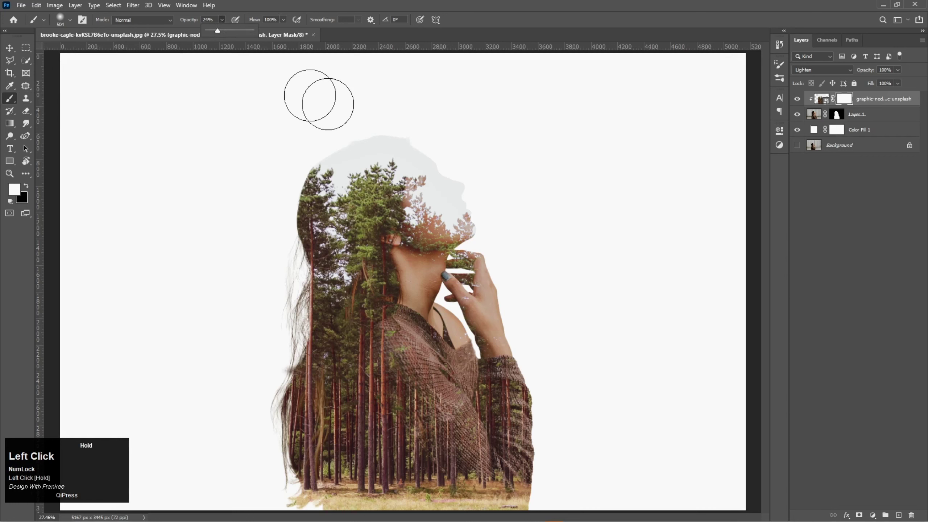
right_click(482, 198)
click(519, 274)
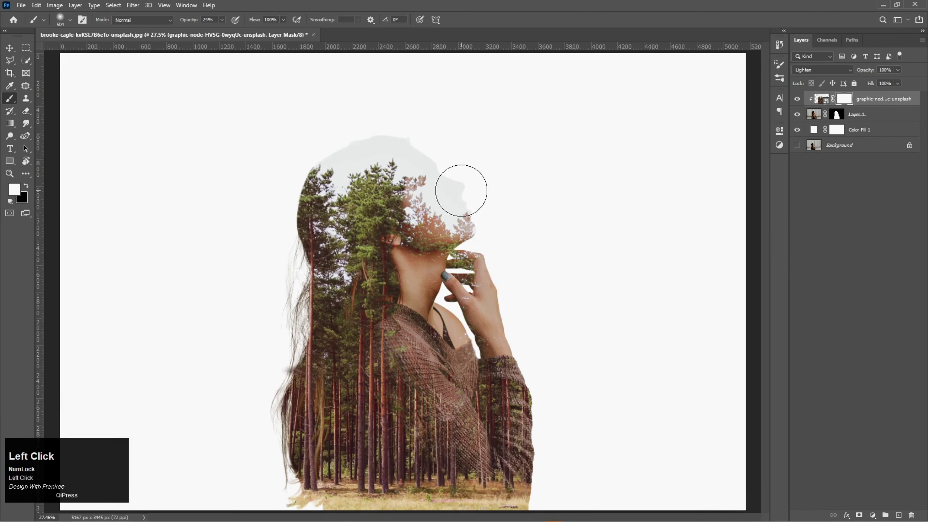
Step: Paint with black on the forest layer's mask over the forehead, eye, nose, lips and chin to reveal the woman's face
mouse_move(459, 190)
mouse_down()
mouse_move(438, 190)
mouse_move(458, 182)
mouse_move(457, 201)
mouse_up()
click(26, 185)
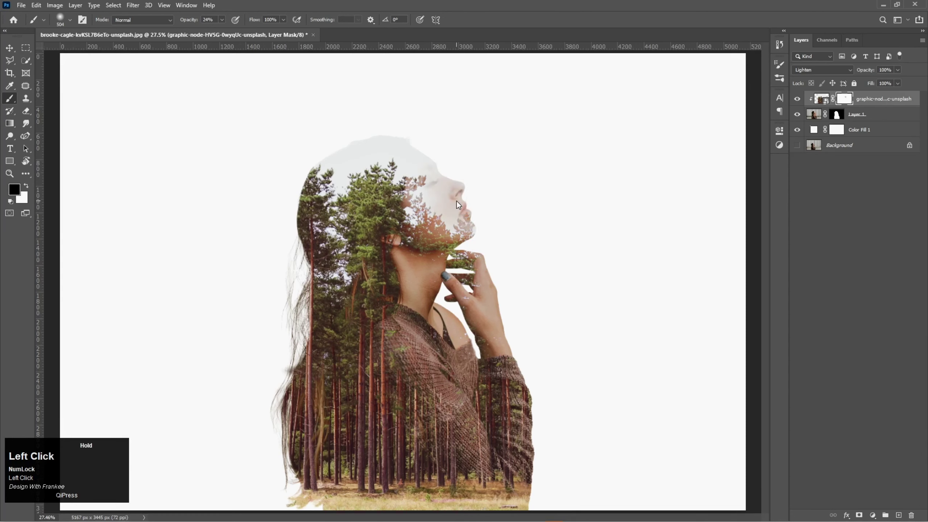
click(451, 183)
mouse_move(469, 197)
mouse_down()
mouse_move(430, 166)
mouse_move(479, 216)
mouse_move(449, 184)
mouse_move(457, 182)
mouse_move(373, 161)
mouse_move(390, 175)
mouse_move(388, 161)
mouse_move(379, 172)
mouse_move(393, 215)
mouse_move(425, 237)
mouse_move(474, 242)
mouse_up()
key(x)
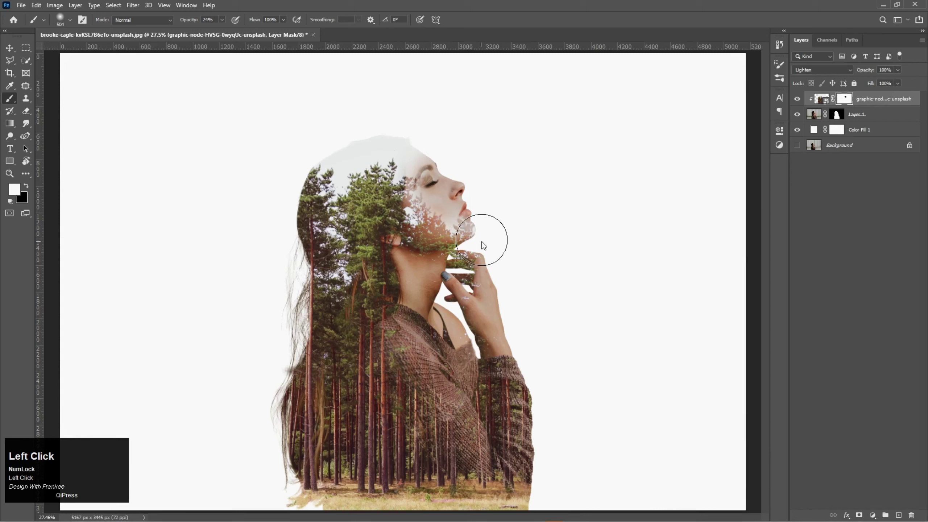
key(x)
mouse_move(455, 178)
mouse_down()
mouse_move(442, 178)
mouse_move(435, 149)
mouse_move(452, 182)
mouse_move(435, 190)
mouse_move(464, 193)
mouse_move(453, 198)
mouse_move(450, 169)
mouse_move(438, 182)
mouse_move(456, 192)
mouse_up()
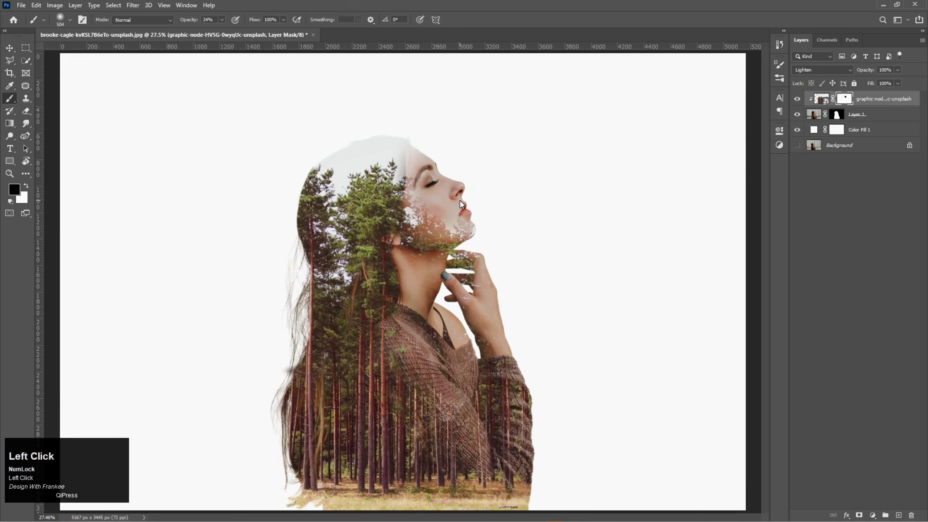
Step: Duplicate the forest layer and delete the layer mask from the copy
click(9, 49)
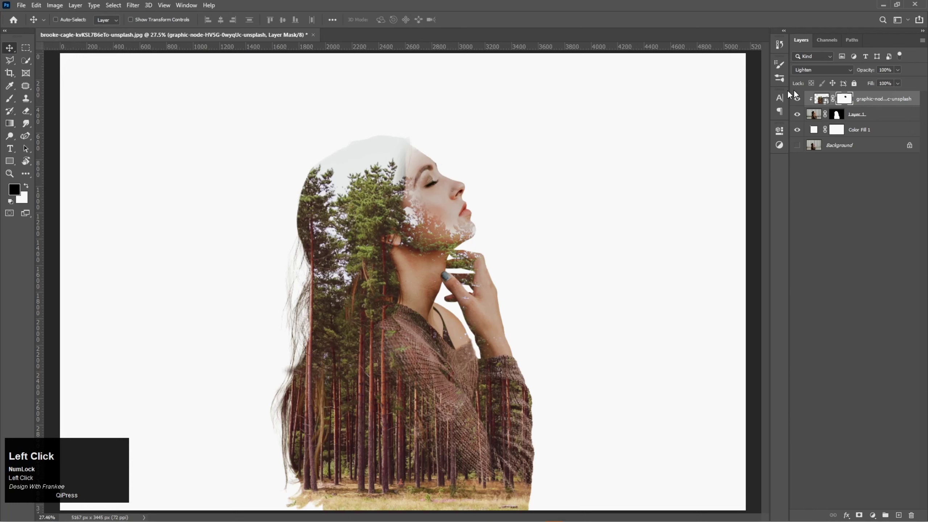
drag(871, 104, 898, 515)
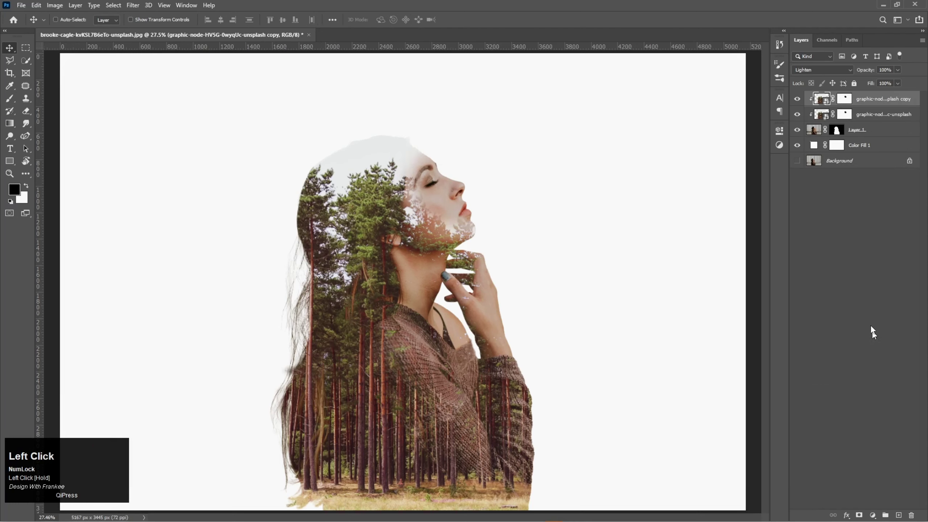
right_click(842, 105)
click(840, 119)
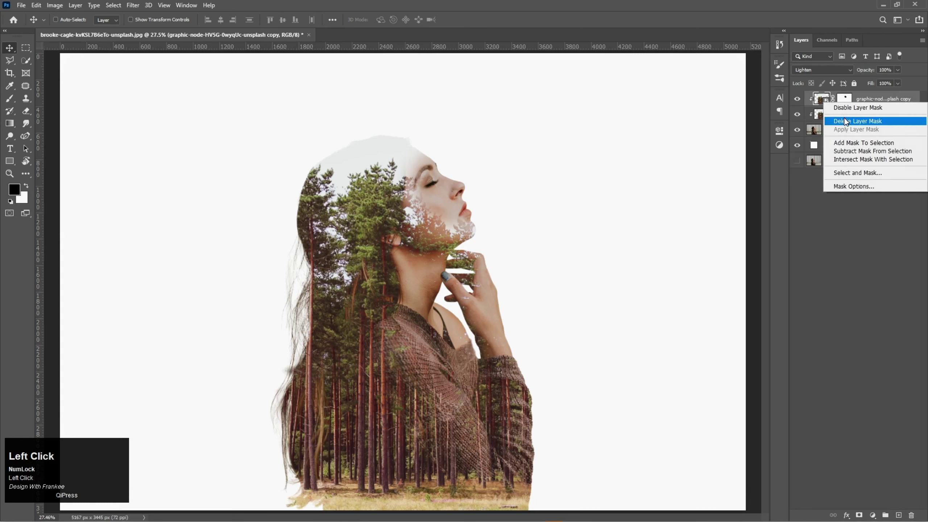
Step: Set the forest copy's blend mode to Normal and add a black mask that hides the whole layer
click(814, 72)
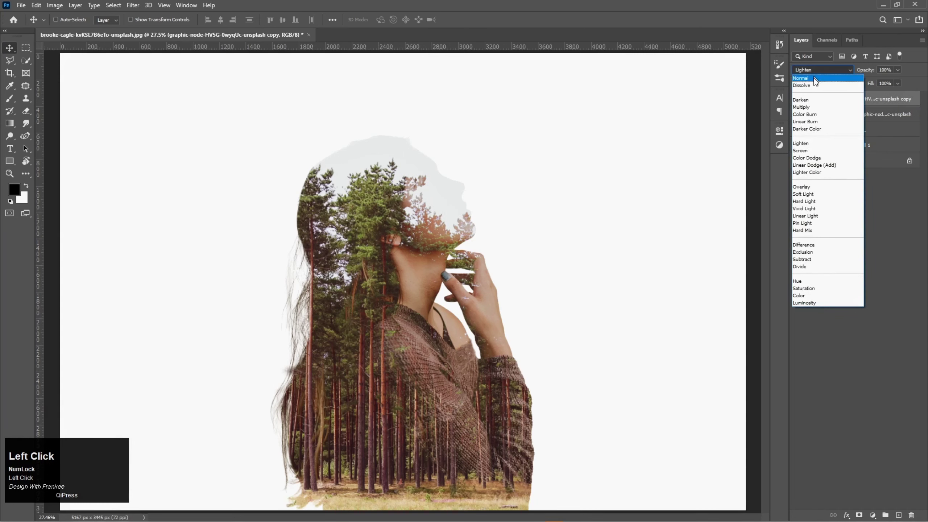
click(813, 75)
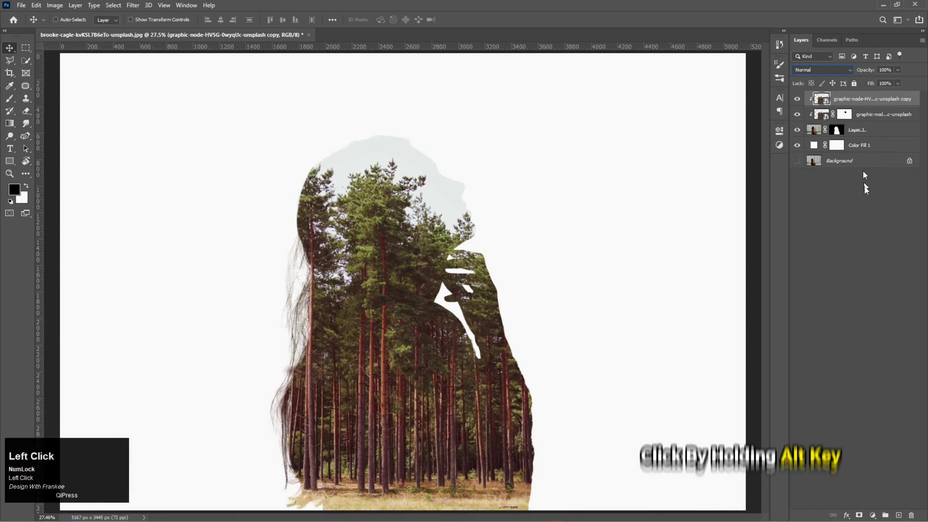
alt+click(860, 515)
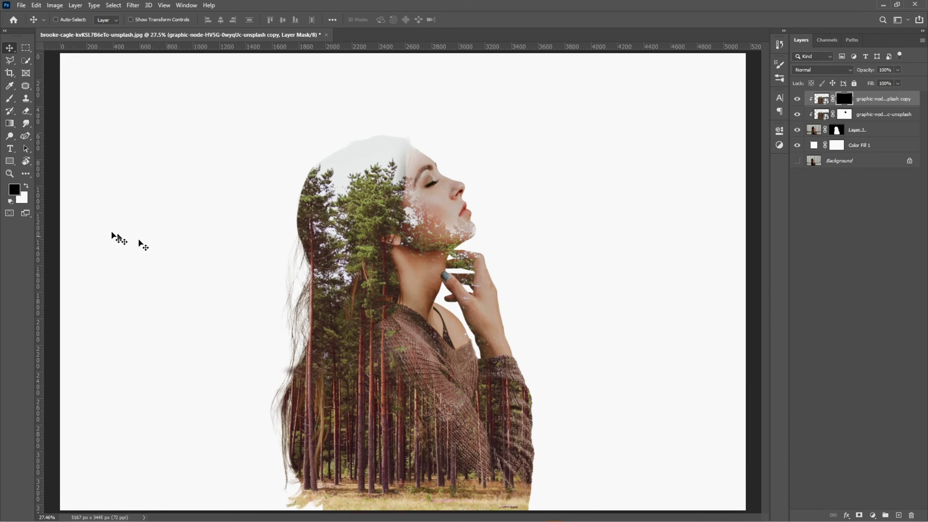
Step: Paint the forest copy's mask with a white brush at 14% opacity over the woman's forearm and sweater
right_click(10, 102)
click(40, 98)
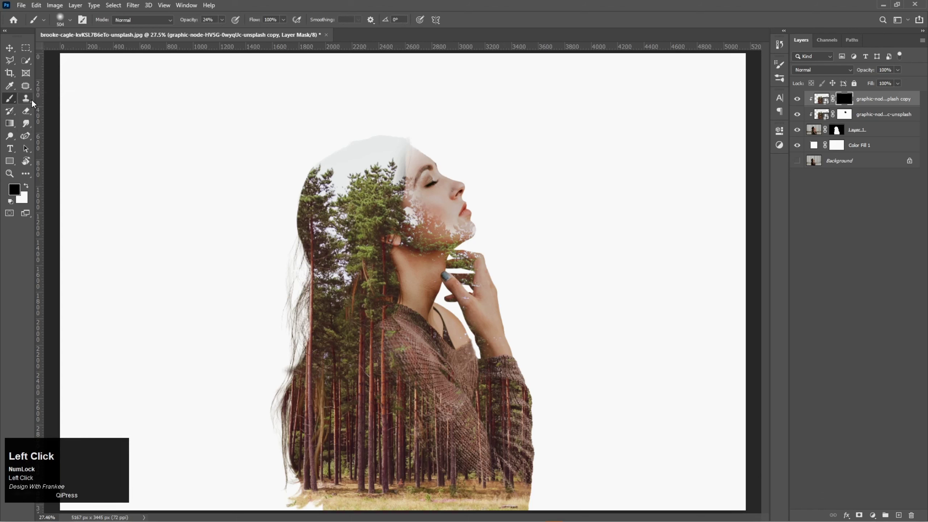
click(221, 20)
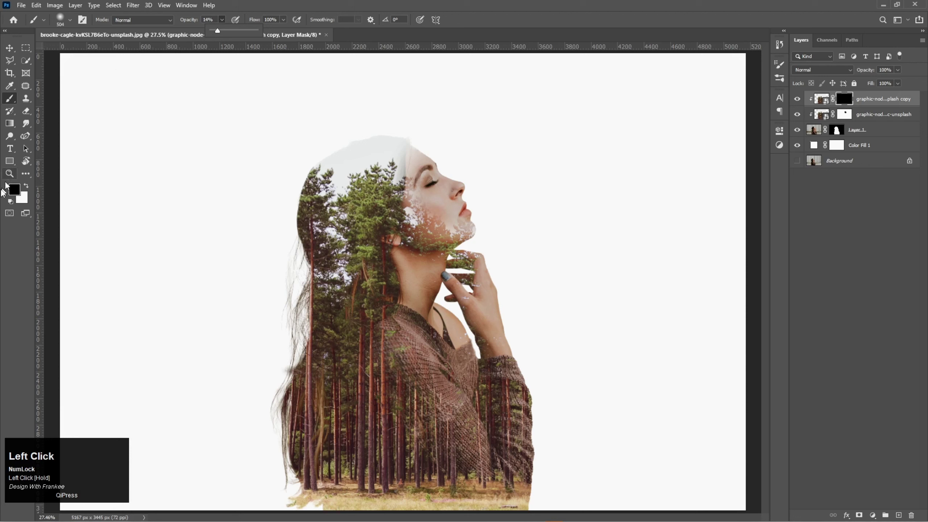
click(26, 186)
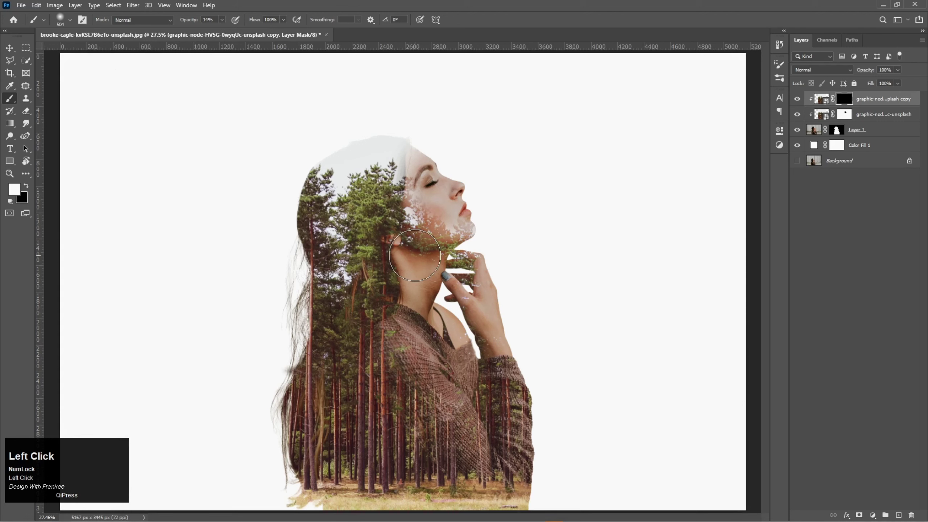
mouse_move(477, 315)
mouse_down()
mouse_move(495, 347)
mouse_move(511, 425)
mouse_move(494, 335)
mouse_move(502, 328)
mouse_move(438, 350)
mouse_move(401, 289)
mouse_move(350, 276)
mouse_move(337, 337)
mouse_move(384, 397)
mouse_move(449, 429)
mouse_move(478, 473)
mouse_move(424, 405)
mouse_move(351, 444)
mouse_up()
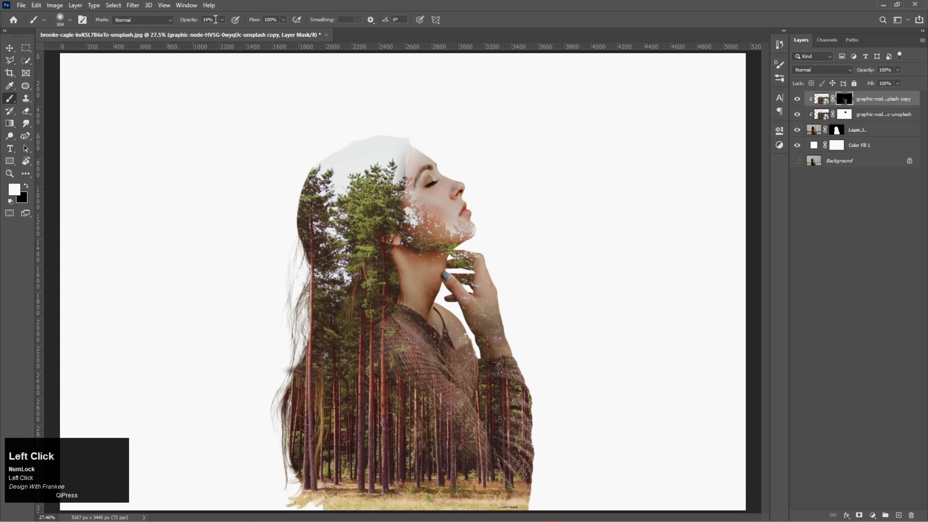
Step: Raise the brush opacity to 27% and paint more forest back over the sweater, sleeve, jaw and long hair
click(221, 20)
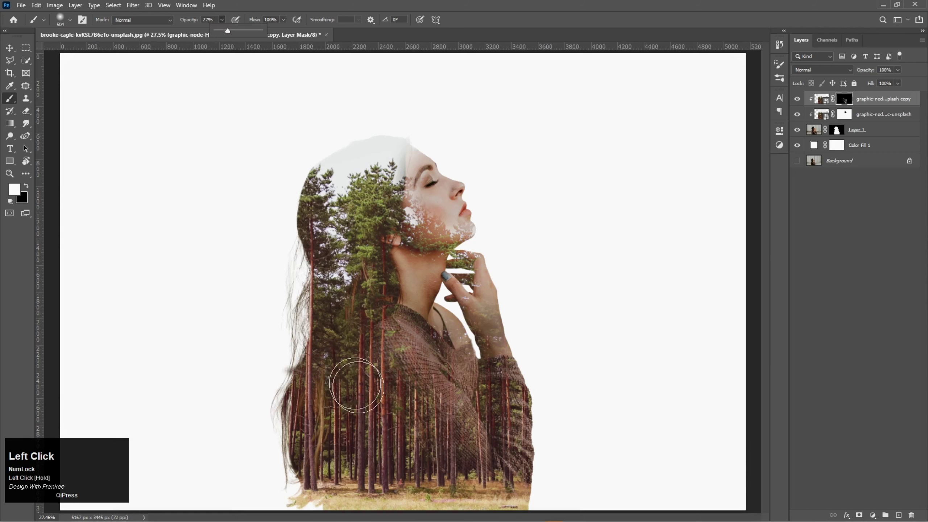
mouse_move(424, 467)
mouse_down()
mouse_move(358, 346)
mouse_move(351, 237)
mouse_move(352, 217)
mouse_move(364, 216)
mouse_move(346, 274)
mouse_move(315, 222)
mouse_move(330, 323)
mouse_move(393, 220)
mouse_move(417, 254)
mouse_move(446, 243)
mouse_move(426, 235)
mouse_move(490, 309)
mouse_move(529, 449)
mouse_move(524, 398)
mouse_move(524, 501)
mouse_move(531, 442)
mouse_up()
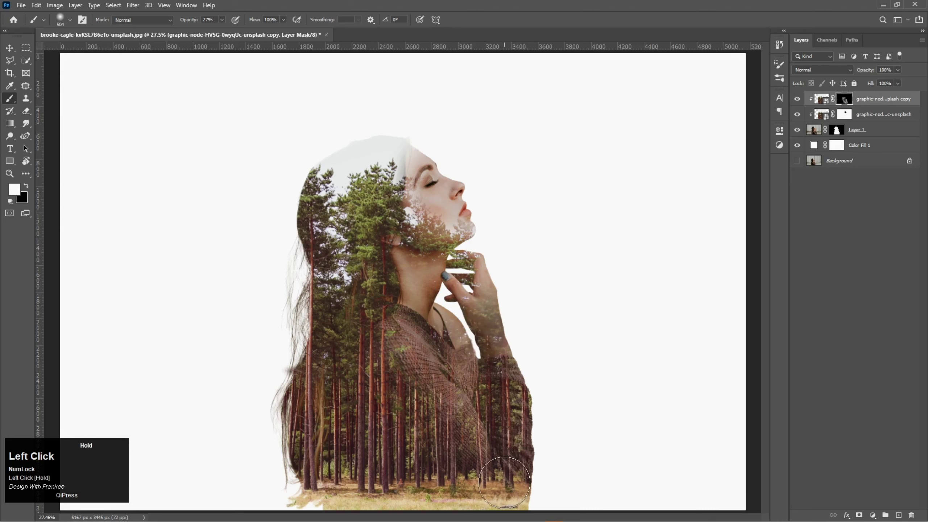
mouse_move(368, 431)
mouse_down()
mouse_move(337, 370)
mouse_move(300, 414)
mouse_move(300, 301)
mouse_up()
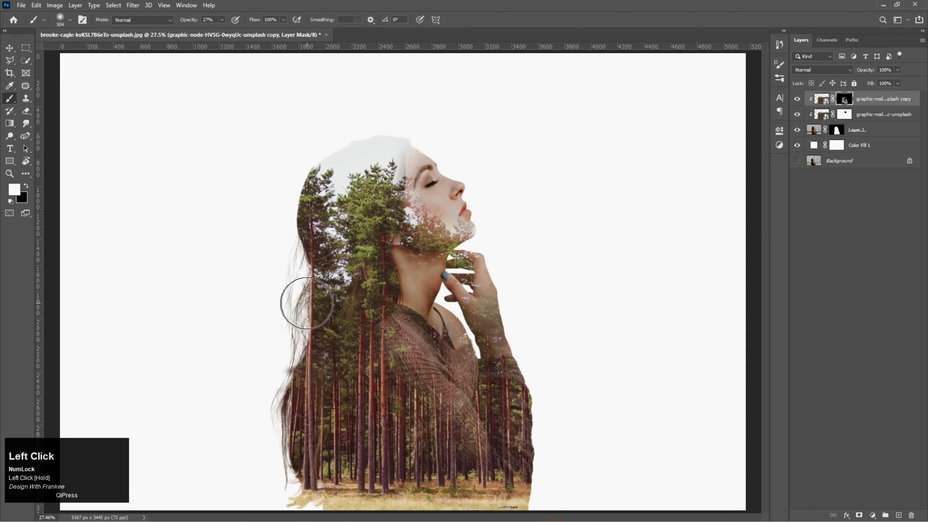
click(11, 49)
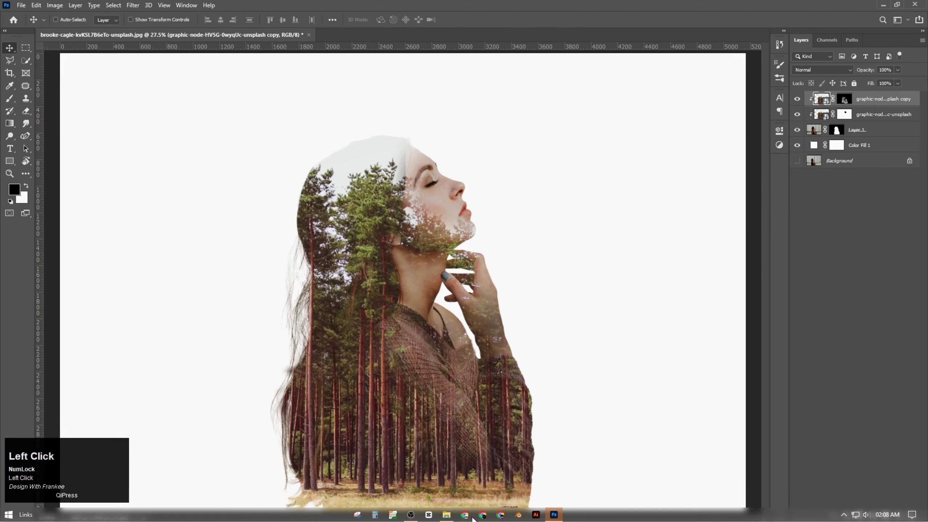
Step: Place the flying birds photo from File Explorer into the document, scale it down over the woman, and rasterize its layer
click(447, 514)
drag(297, 94, 409, 263)
drag(745, 282, 662, 282)
double_click(434, 286)
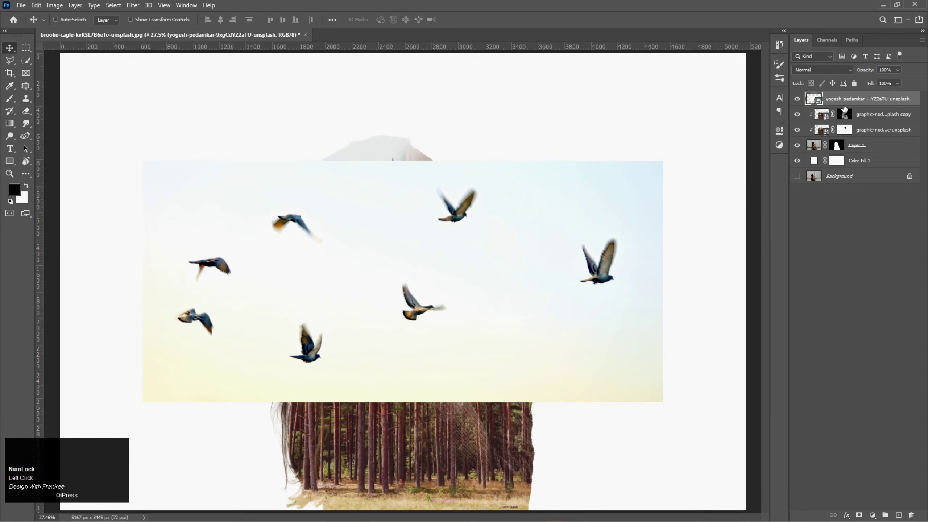
right_click(840, 101)
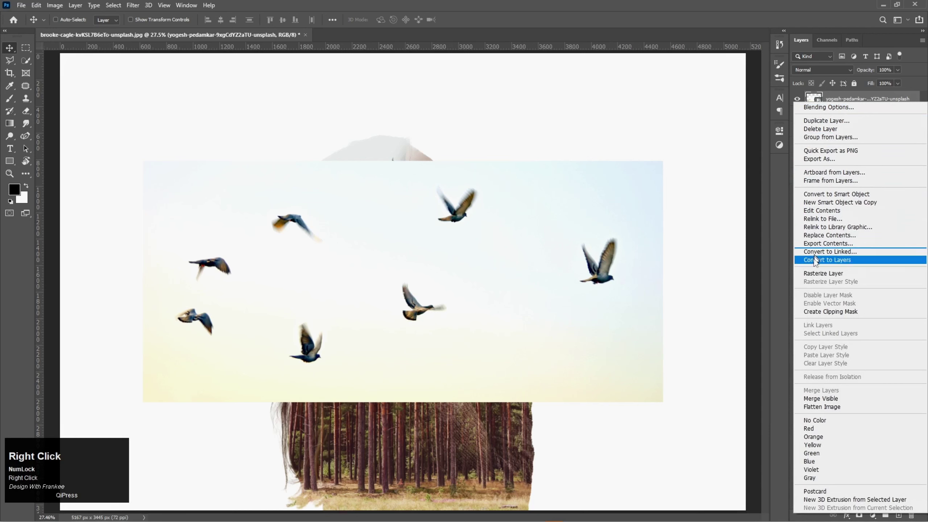
click(815, 274)
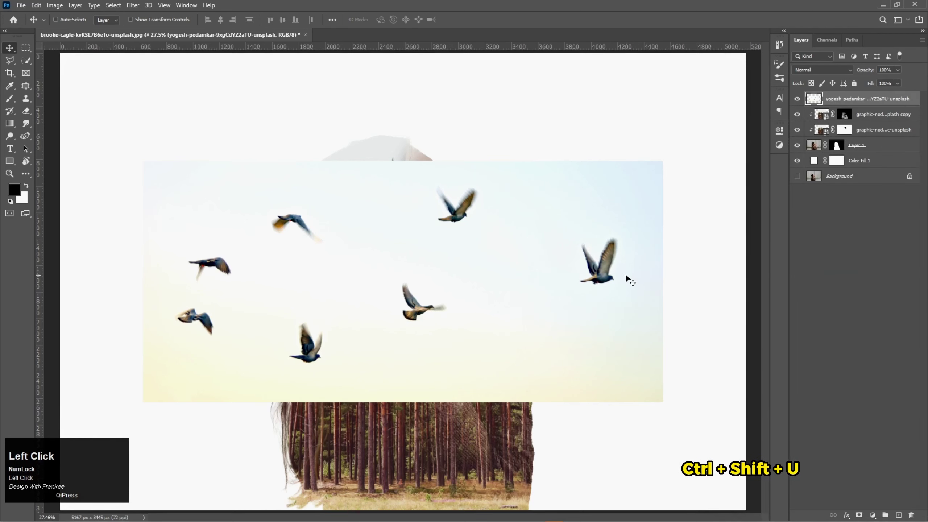
Step: Desaturate the flying birds layer and set its blend mode to Darker Color
key(ctrl+shift)
key(ctrl+shift+u)
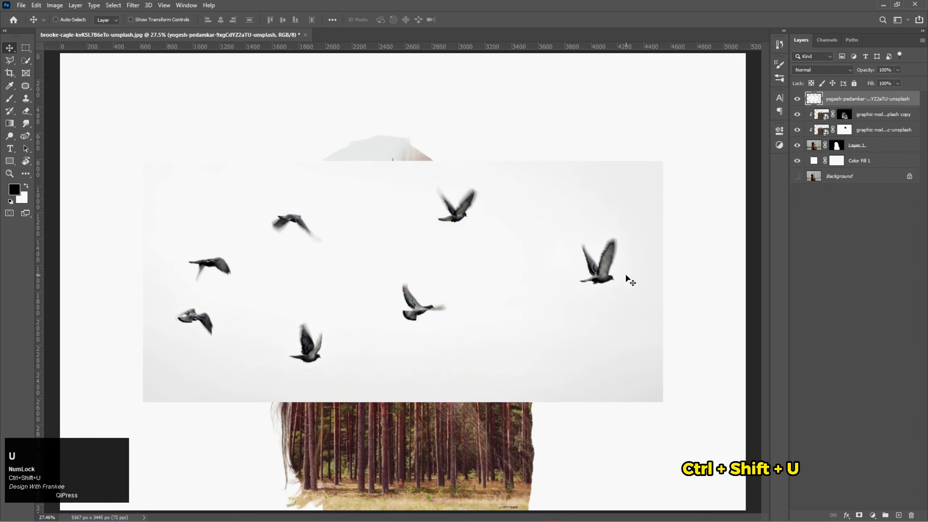
click(822, 71)
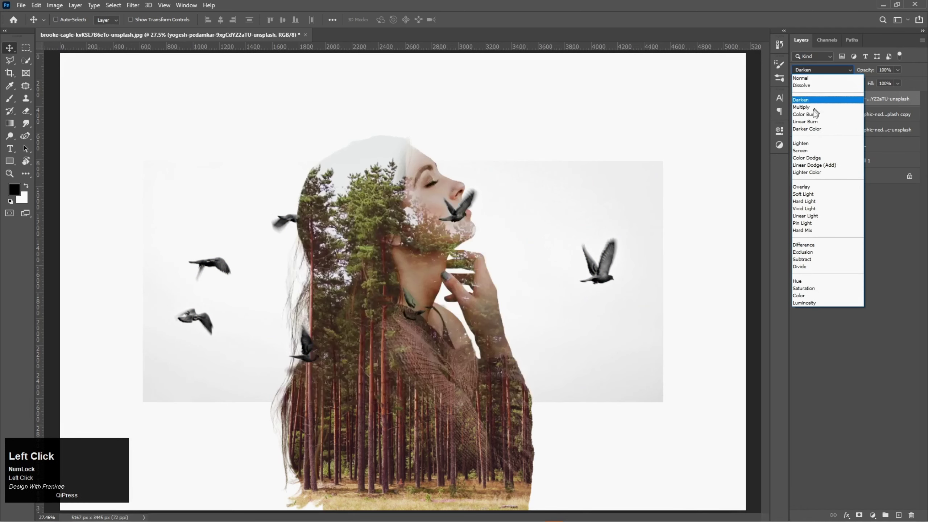
click(807, 129)
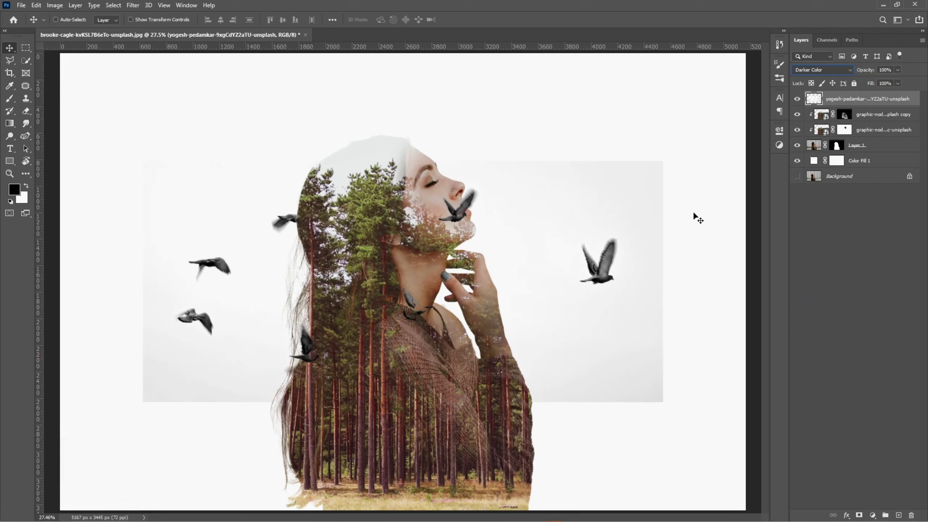
Step: Apply a Levels adjustment to the flying birds layer with input black at 56 and input white at 221
click(54, 5)
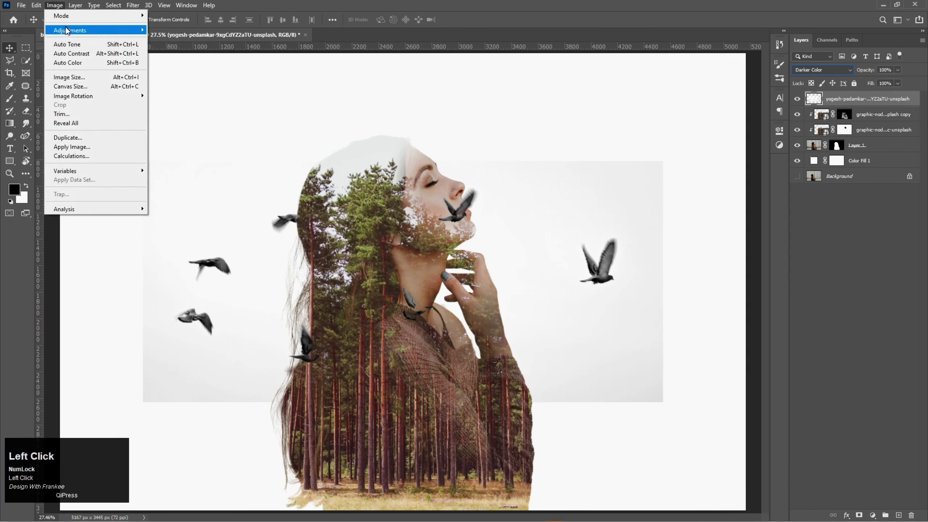
mouse_move(68, 30)
click(179, 39)
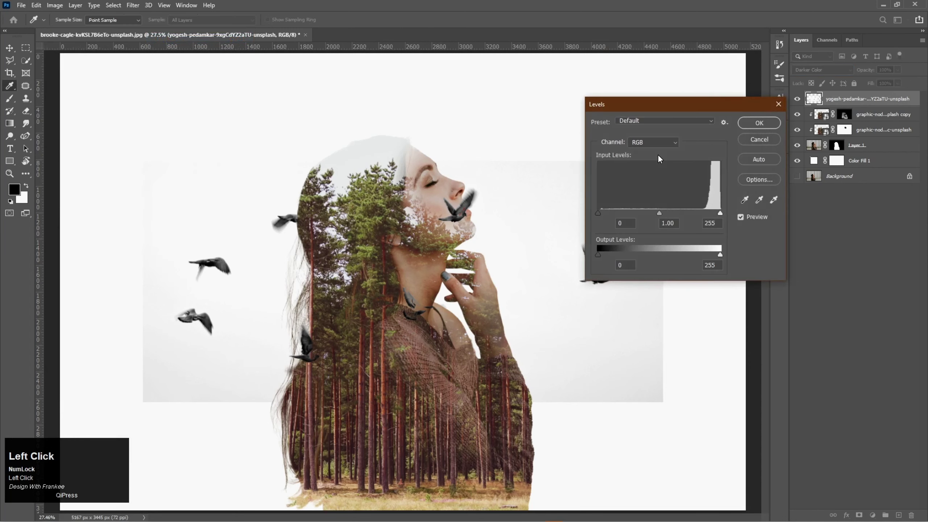
drag(722, 214, 682, 217)
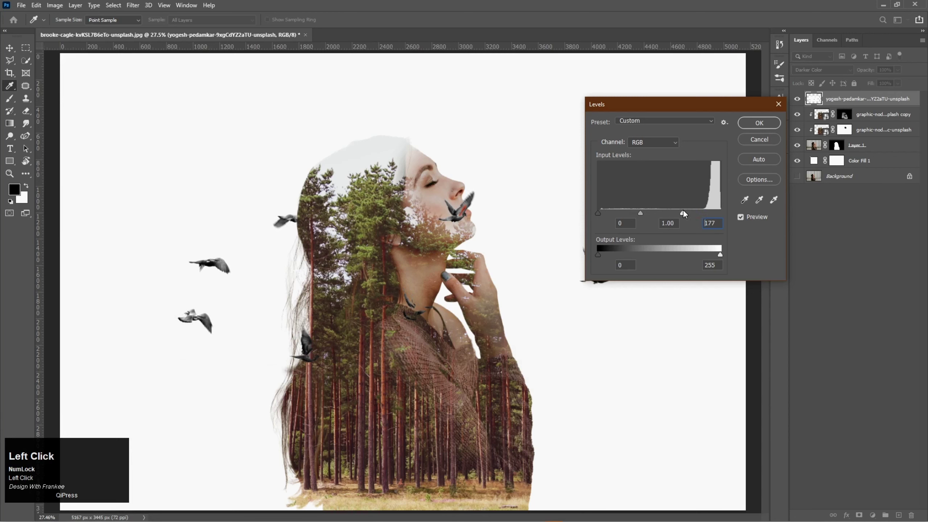
drag(683, 211, 703, 211)
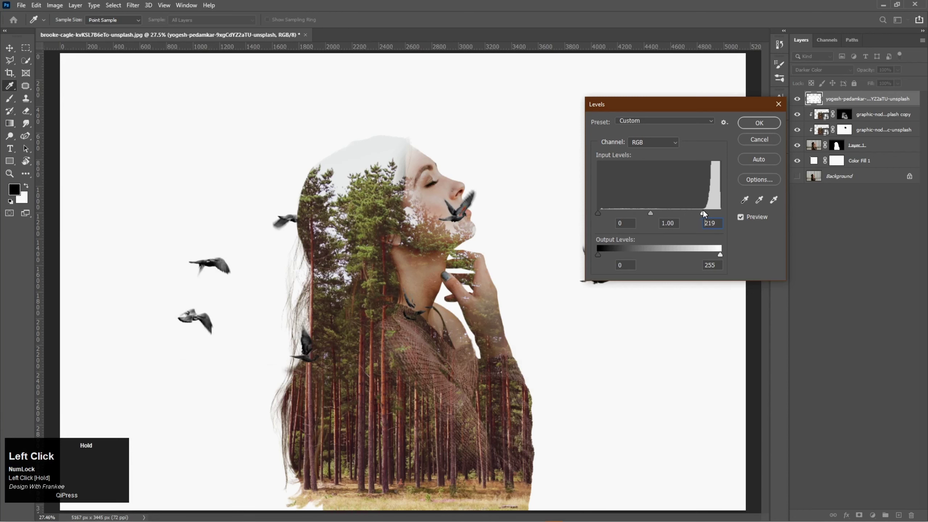
mouse_move(597, 212)
mouse_down()
mouse_move(616, 210)
mouse_move(607, 211)
mouse_up()
mouse_move(704, 212)
mouse_down()
mouse_move(692, 214)
mouse_move(715, 211)
mouse_move(700, 212)
mouse_up()
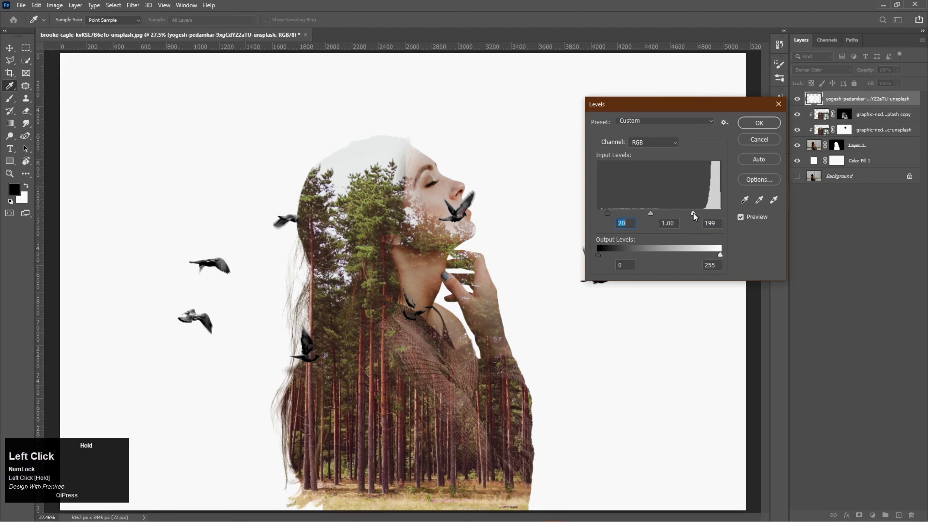
drag(691, 213, 710, 214)
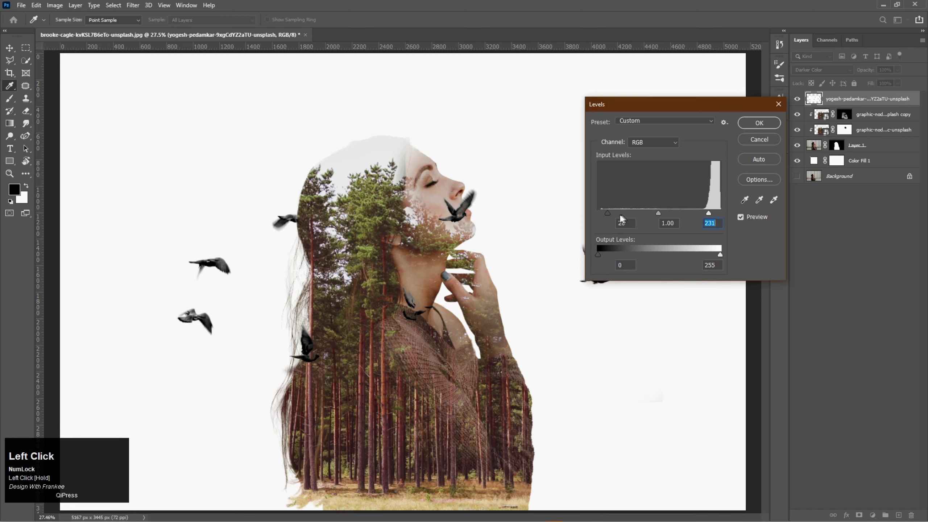
drag(609, 215, 629, 217)
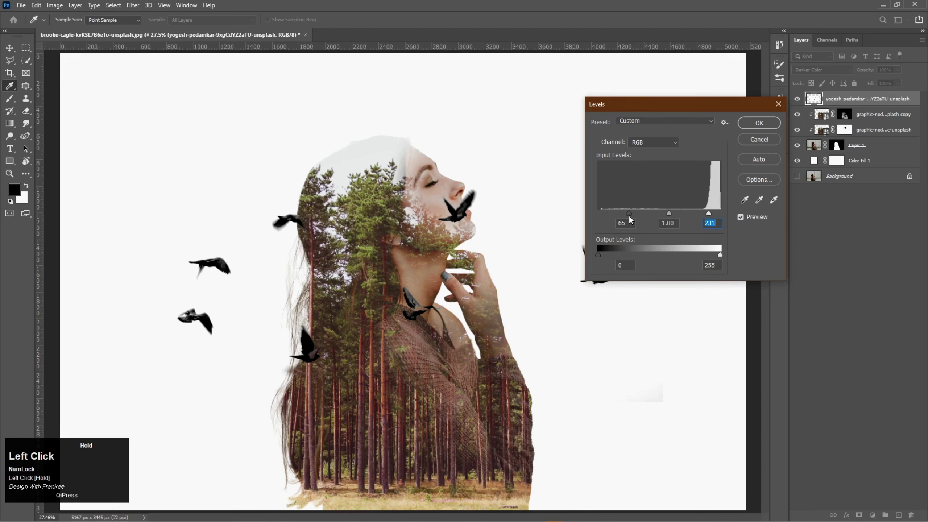
drag(701, 212, 713, 211)
click(712, 213)
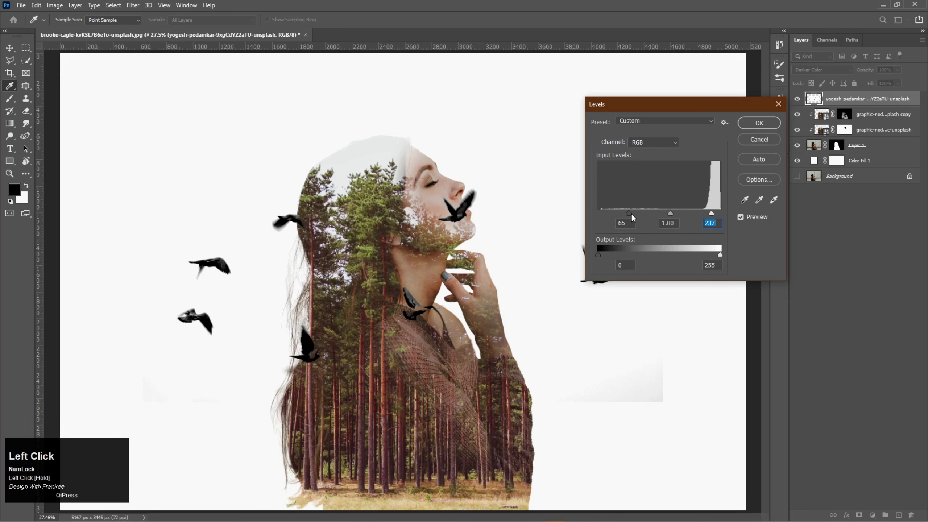
drag(631, 213, 625, 212)
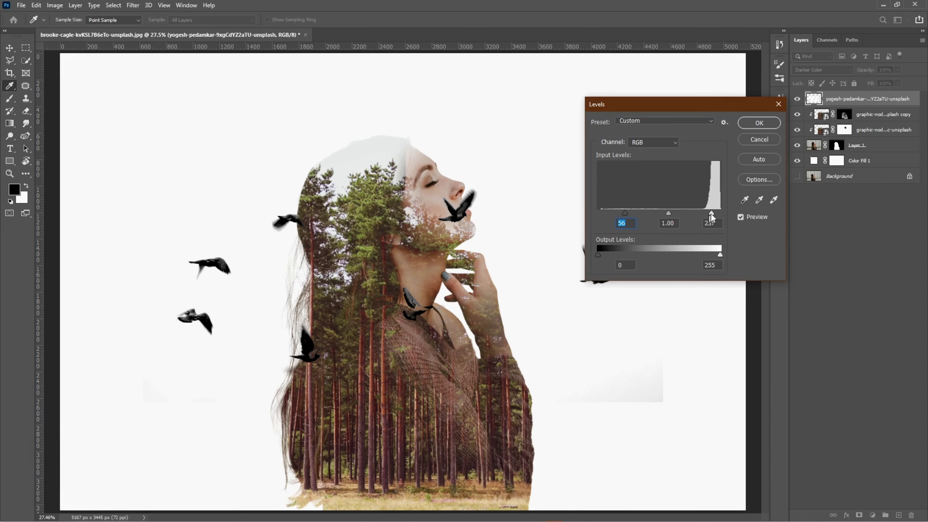
drag(711, 214, 703, 215)
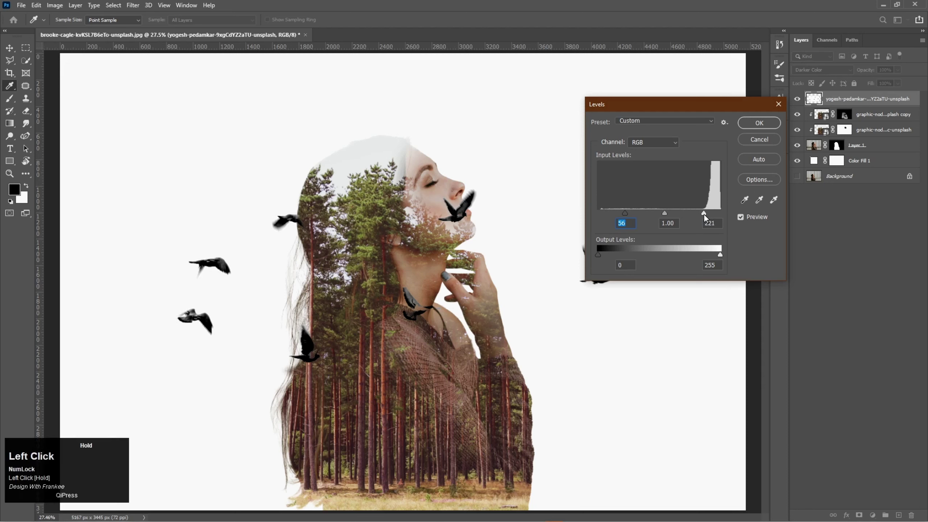
click(766, 122)
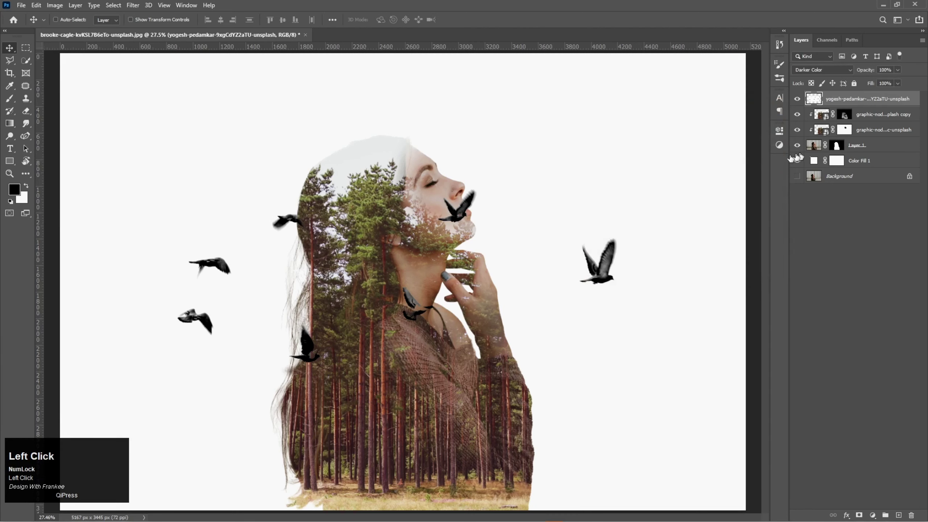
Step: Scale the birds layer to about 28%, rotate it about -18°, and place it just above the woman's head
key(ctrl+t)
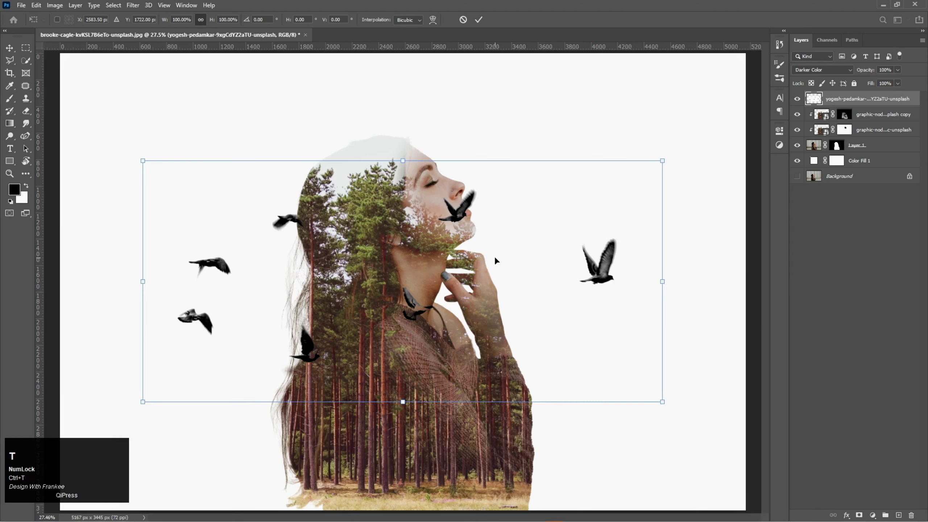
drag(662, 284, 474, 281)
drag(414, 272, 392, 133)
drag(464, 87, 459, 57)
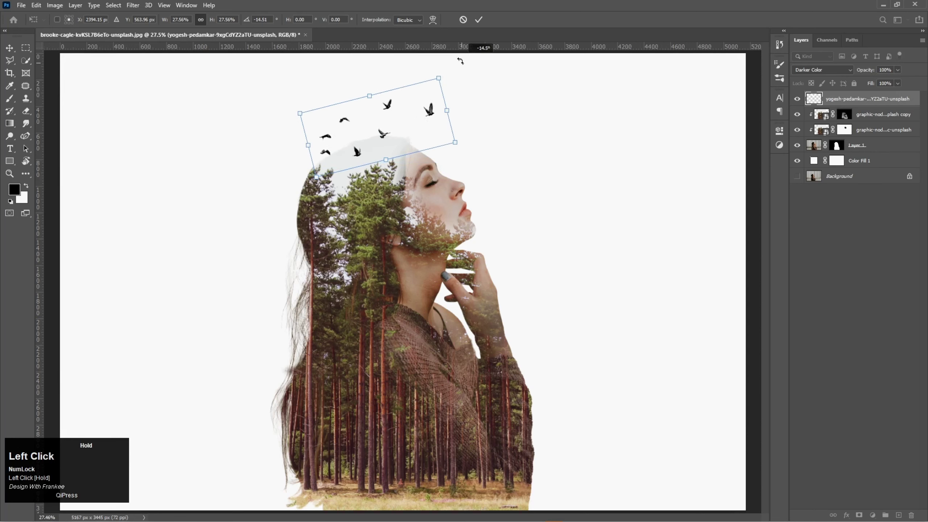
drag(395, 116, 406, 113)
mouse_move(468, 137)
mouse_down()
mouse_move(442, 117)
mouse_move(457, 117)
mouse_move(452, 131)
mouse_up()
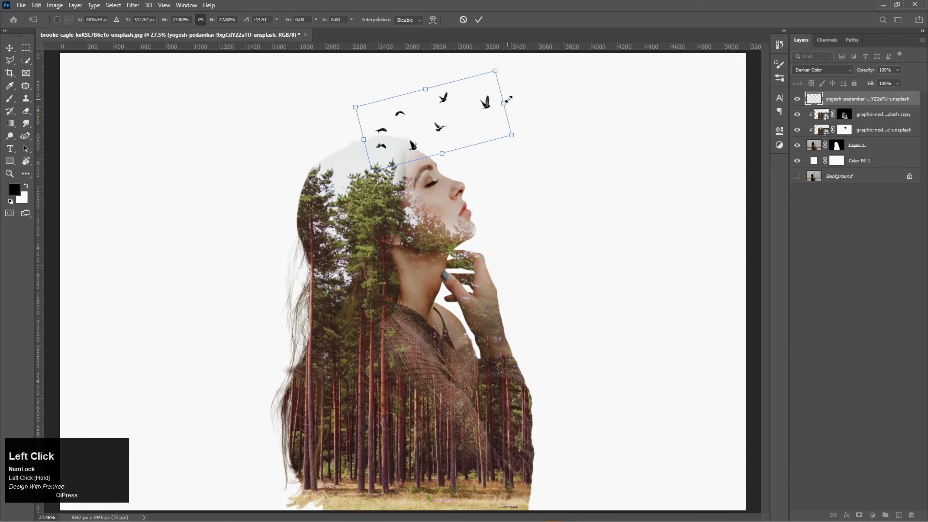
drag(529, 102, 529, 95)
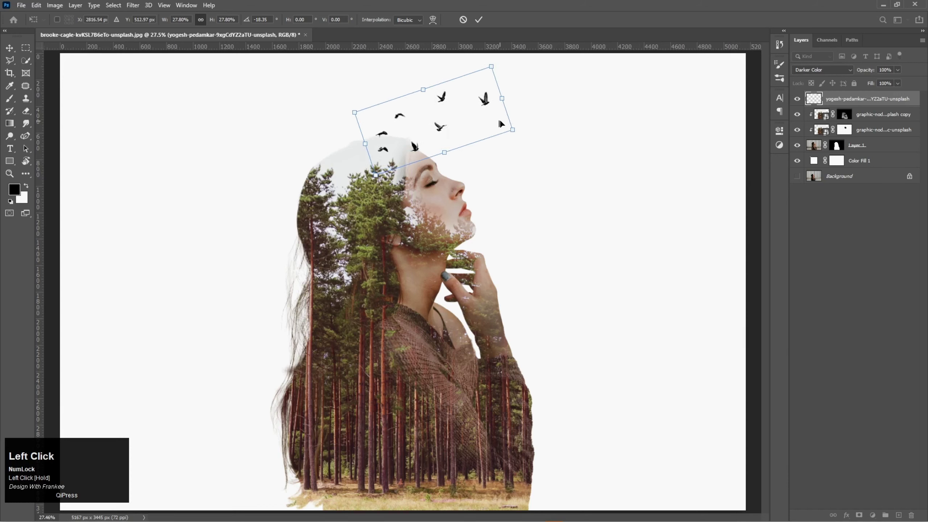
drag(511, 127, 460, 118)
double_click(462, 123)
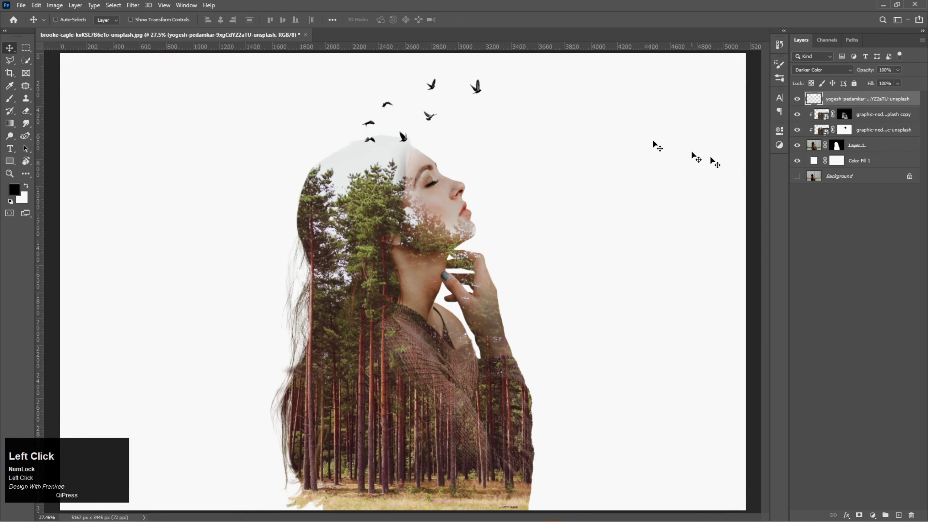
Step: Place the pxfuel.com photo from File Explorer into the document, enlarge it over the woman, and rasterize its layer
click(796, 176)
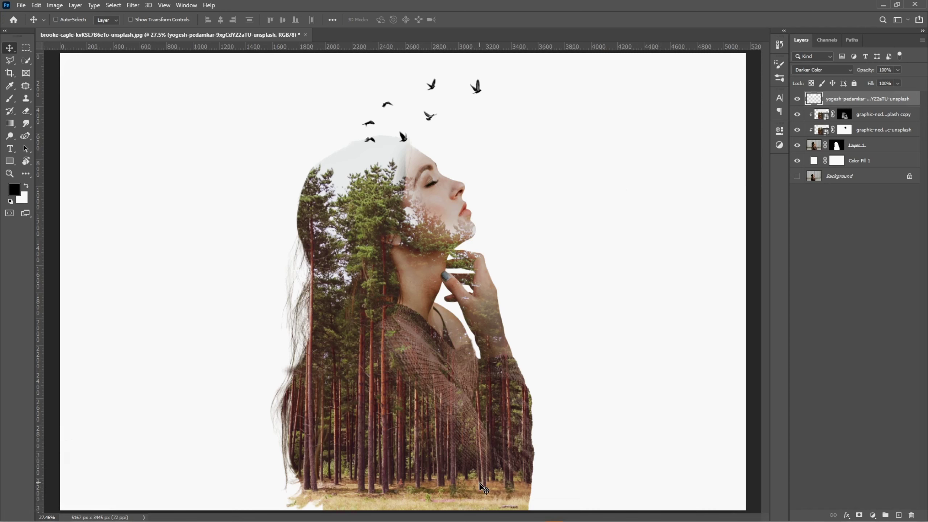
mouse_move(481, 517)
click(446, 514)
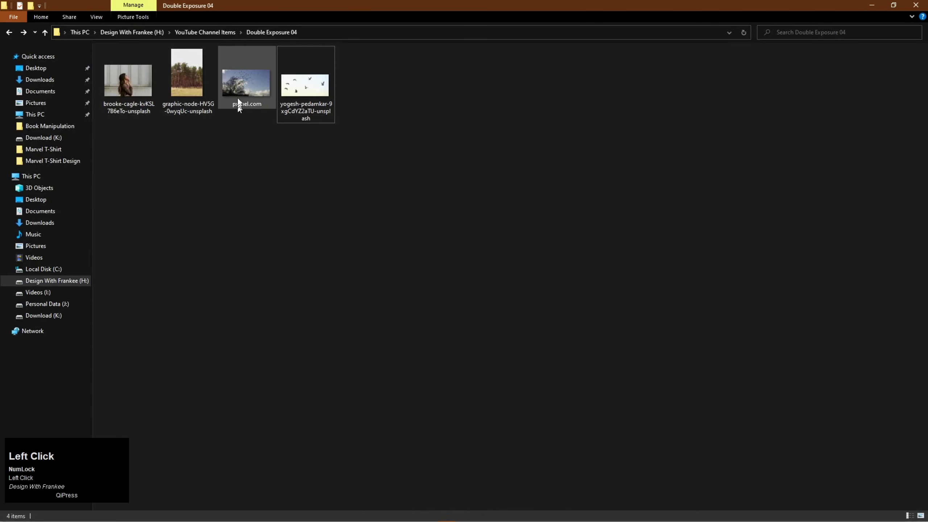
drag(239, 97, 427, 343)
drag(531, 281, 625, 281)
double_click(458, 291)
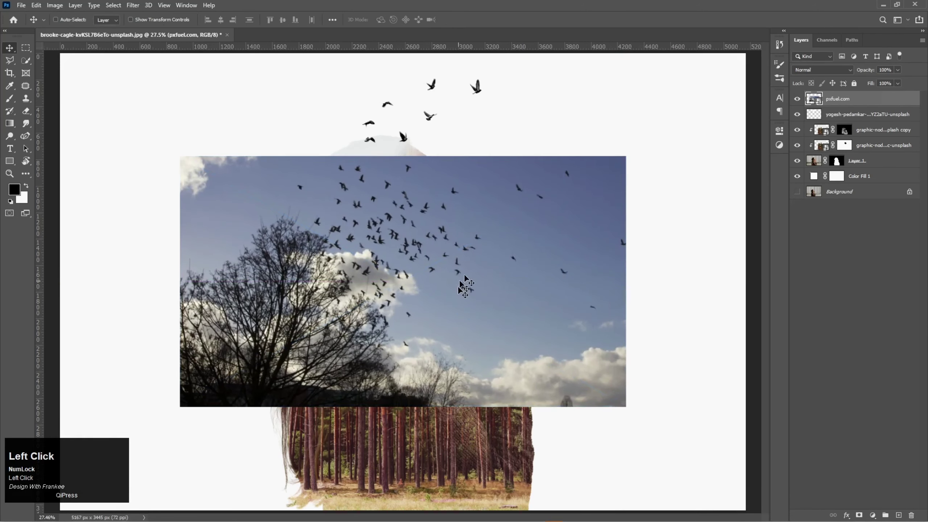
right_click(846, 101)
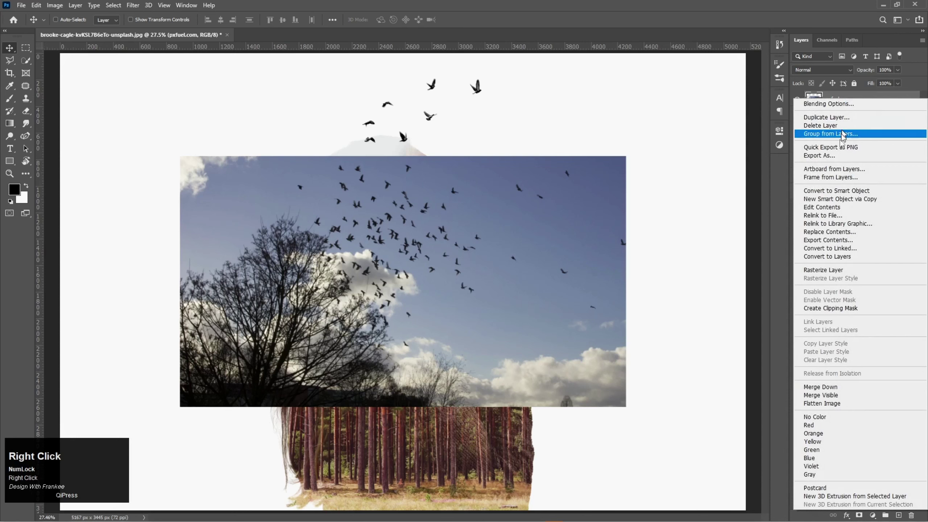
click(825, 269)
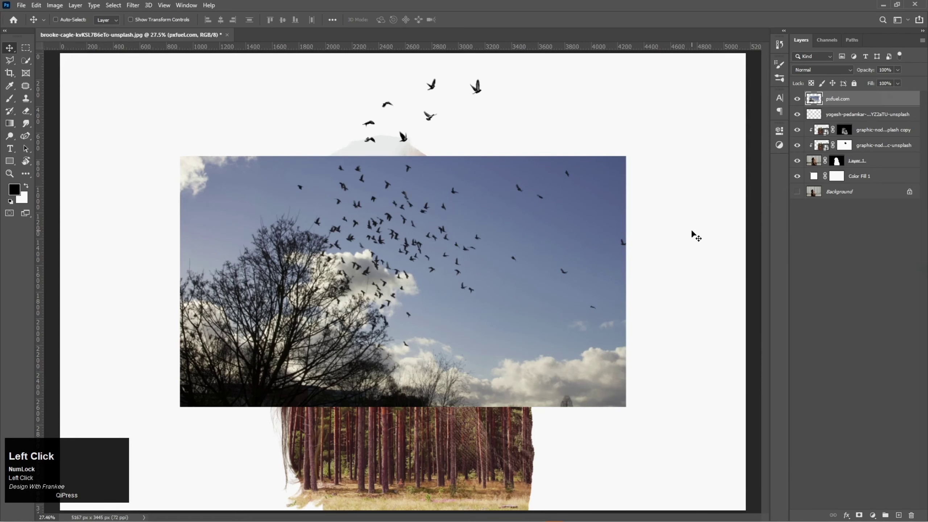
Step: Desaturate the pxfuel.com layer and set its blend mode to Darker Color
key(ctrl+shift+u)
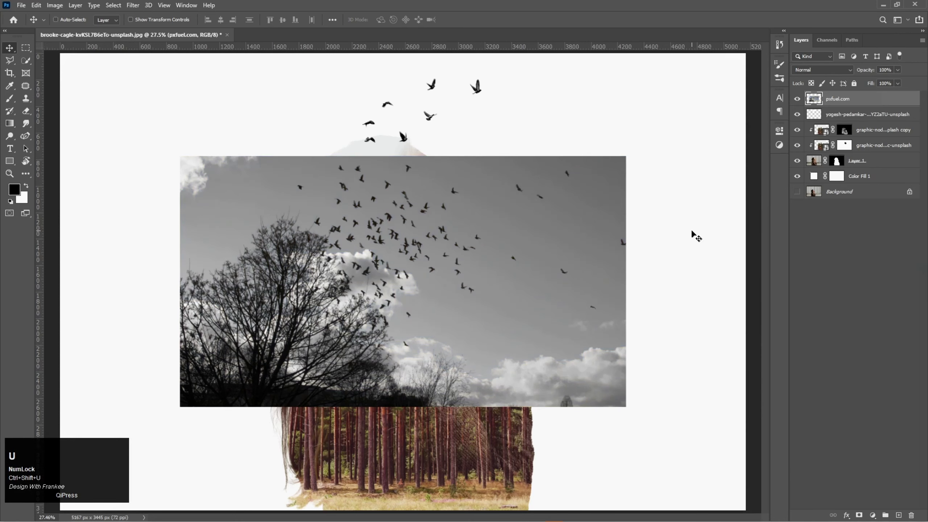
click(817, 70)
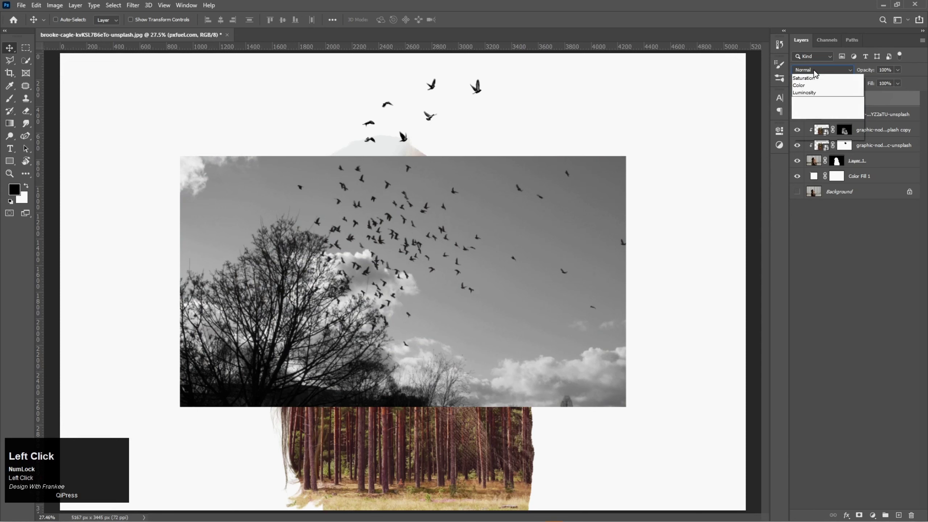
click(816, 130)
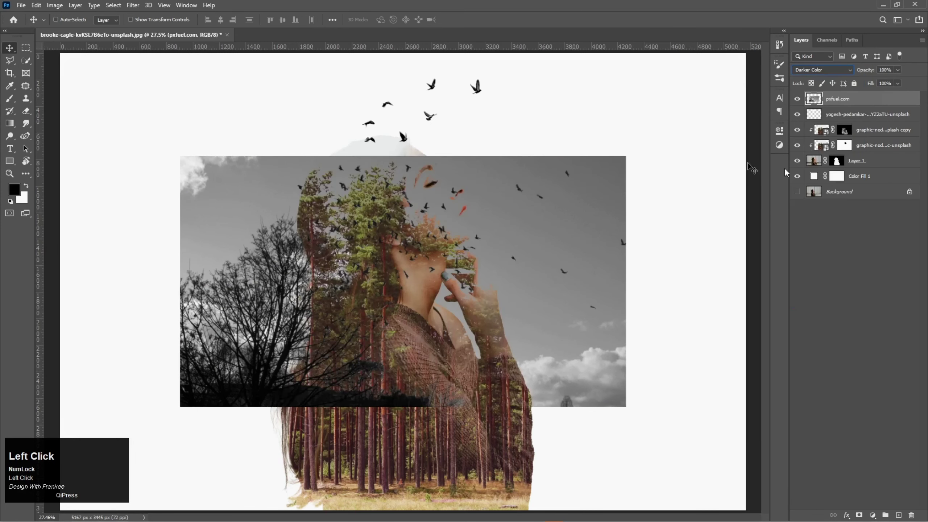
Step: Apply a Levels adjustment to the pxfuel.com layer with input black at 38 and input white at 90
click(55, 6)
mouse_move(62, 34)
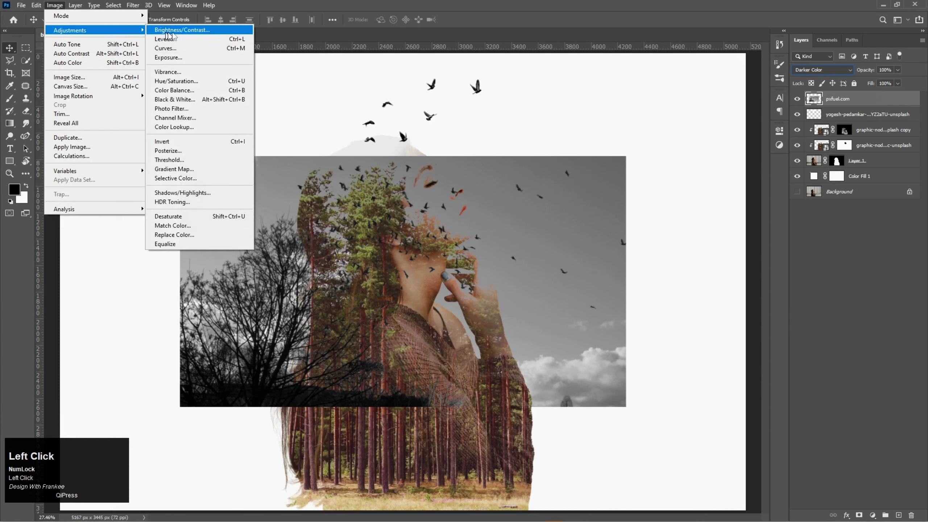
click(172, 39)
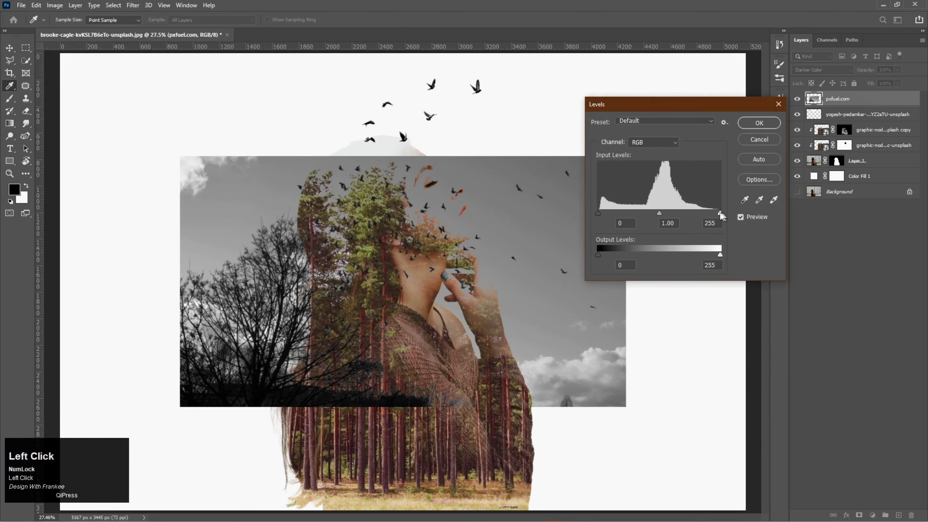
drag(720, 213, 693, 224)
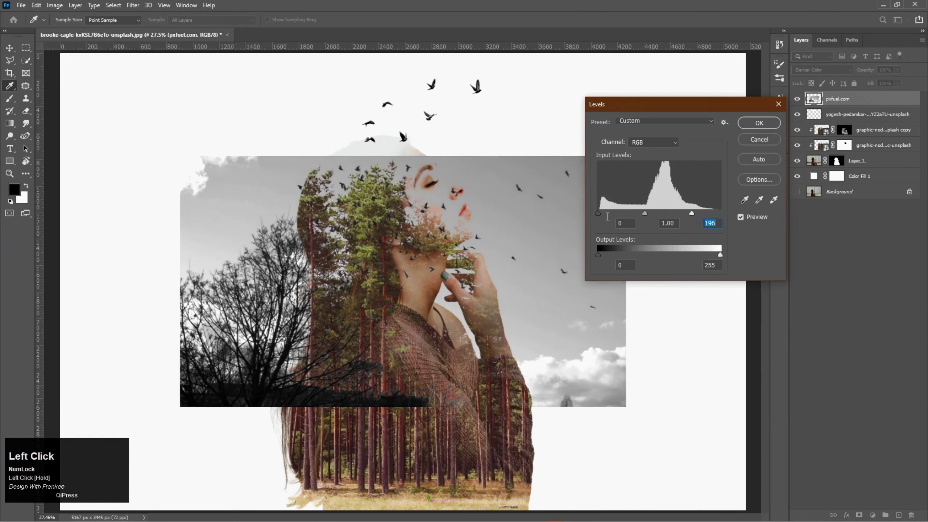
drag(599, 218, 612, 212)
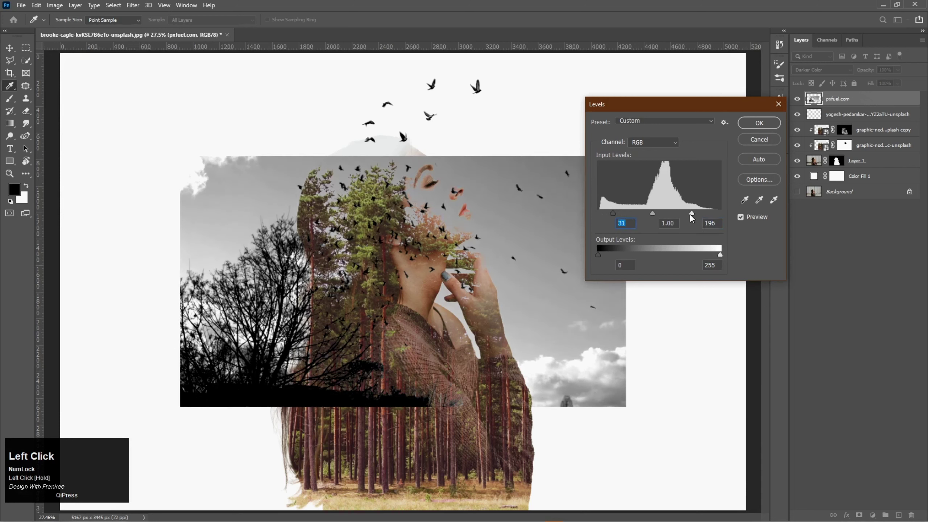
drag(690, 215, 616, 211)
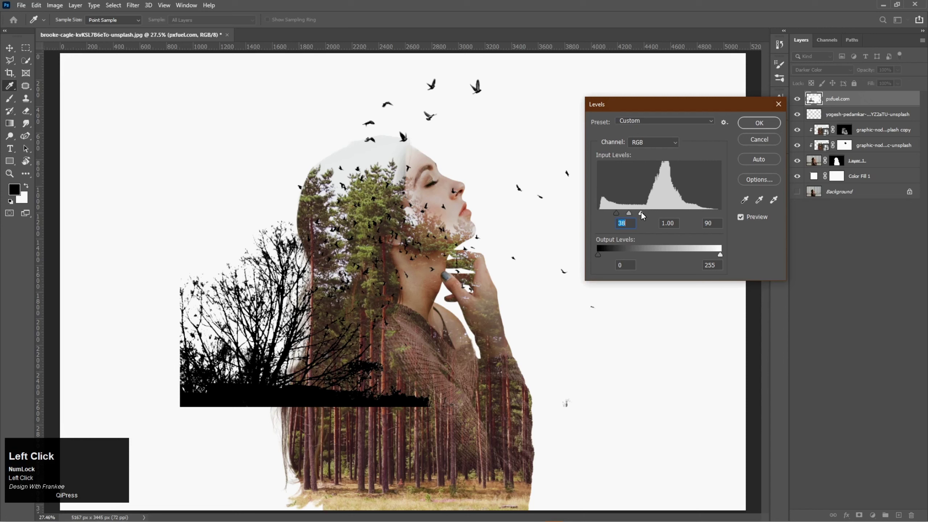
click(762, 125)
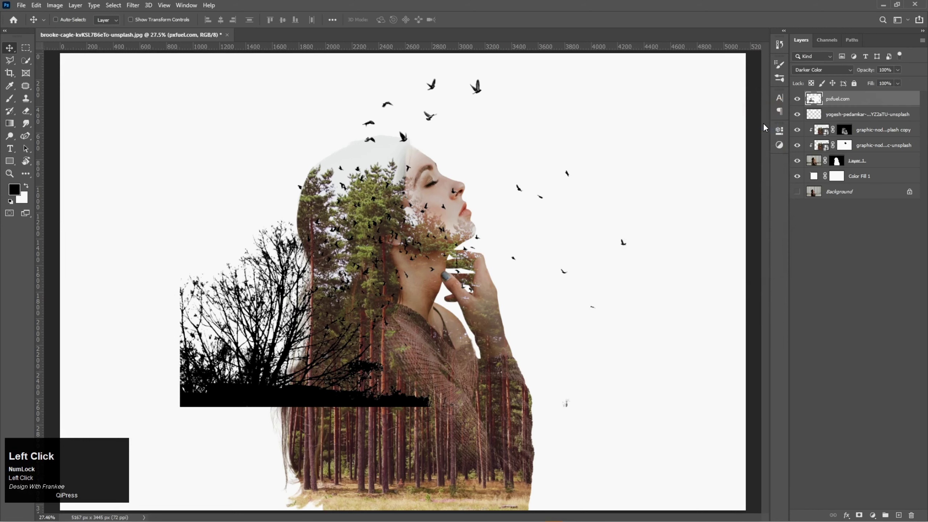
Step: Shift the pxfuel.com layer up and left, outline its bare tree and ground with the Polygonal Lasso, delete them, and deselect
drag(321, 304, 215, 232)
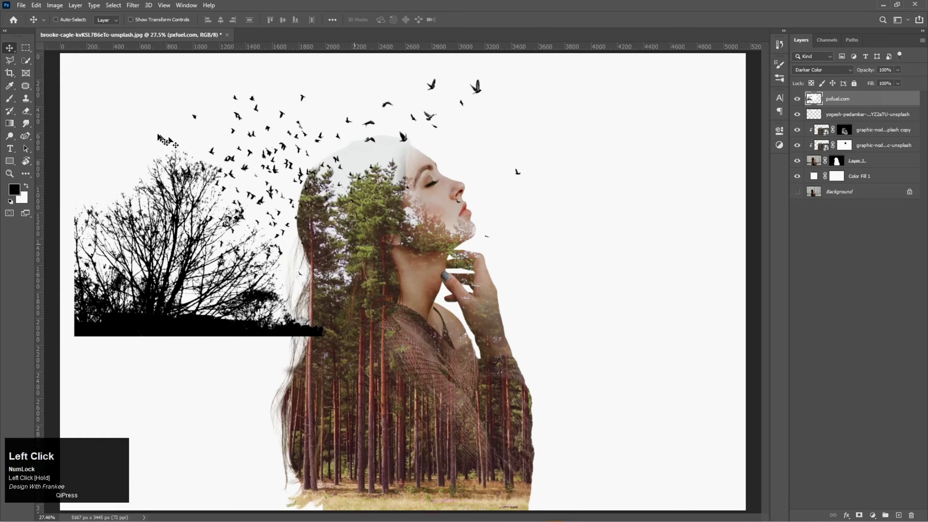
right_click(12, 62)
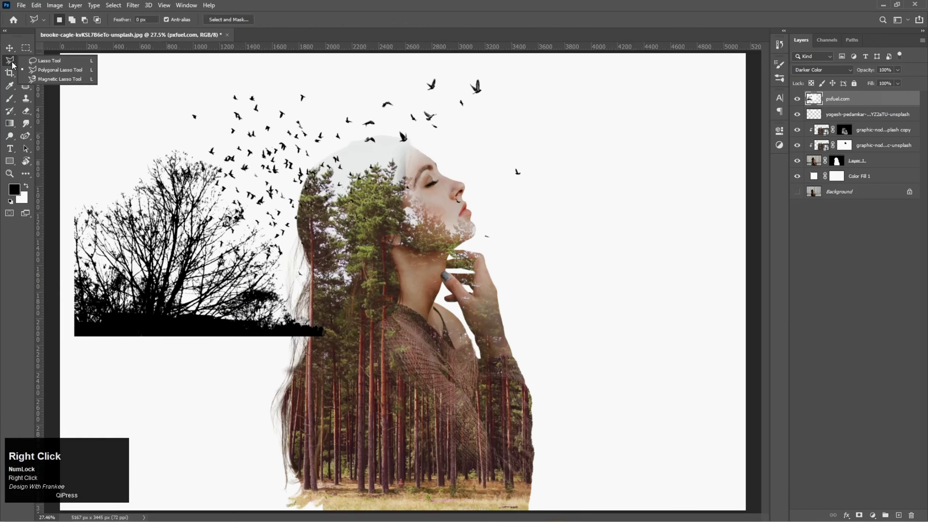
click(55, 70)
click(73, 179)
click(129, 149)
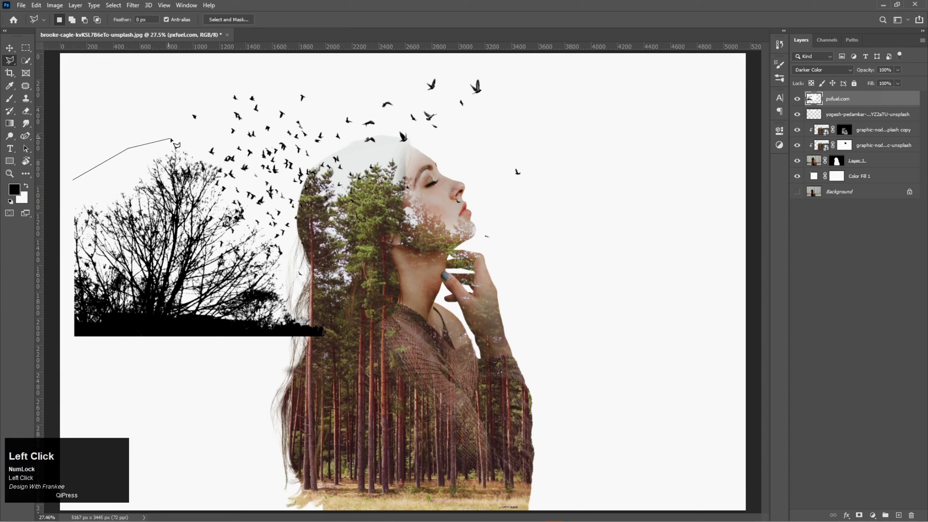
click(171, 138)
click(195, 148)
click(225, 167)
click(244, 177)
click(266, 197)
click(268, 202)
click(259, 209)
click(267, 224)
click(287, 251)
click(311, 262)
click(357, 273)
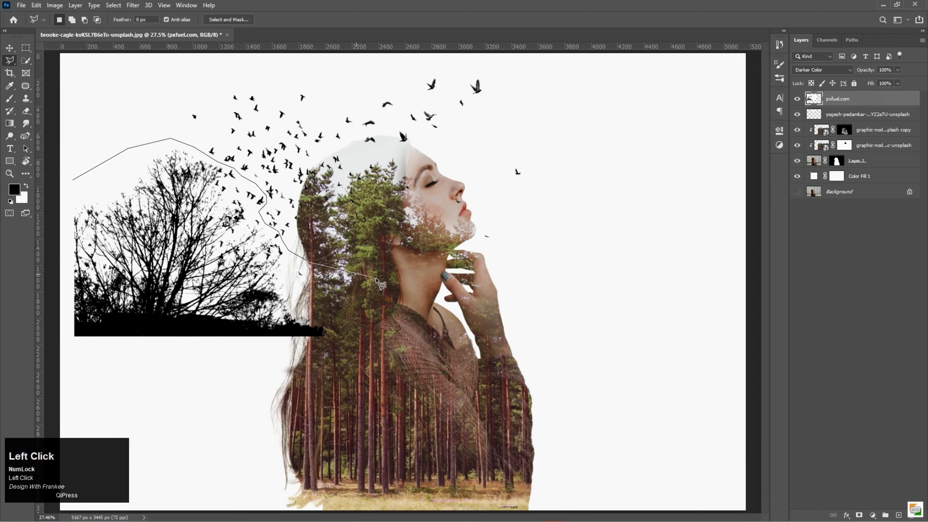
click(374, 287)
click(371, 351)
click(309, 374)
click(242, 377)
click(94, 365)
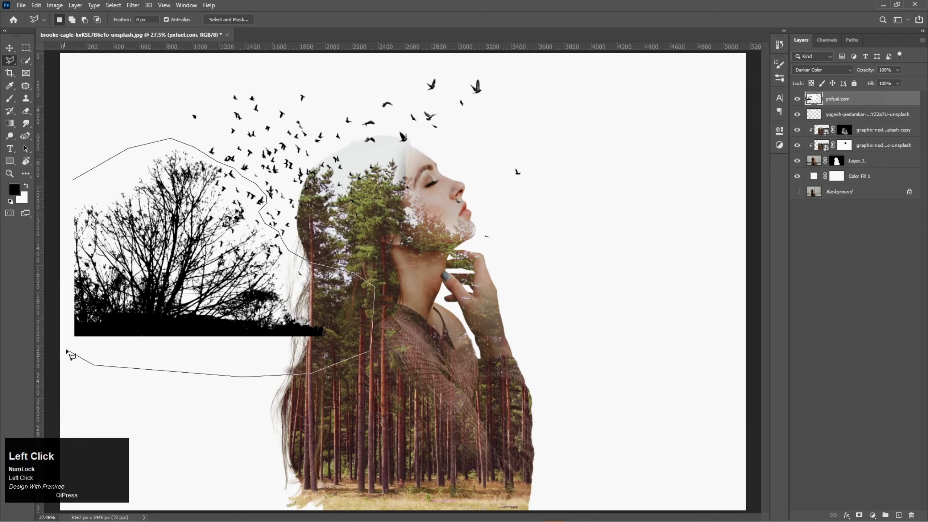
click(65, 349)
double_click(66, 302)
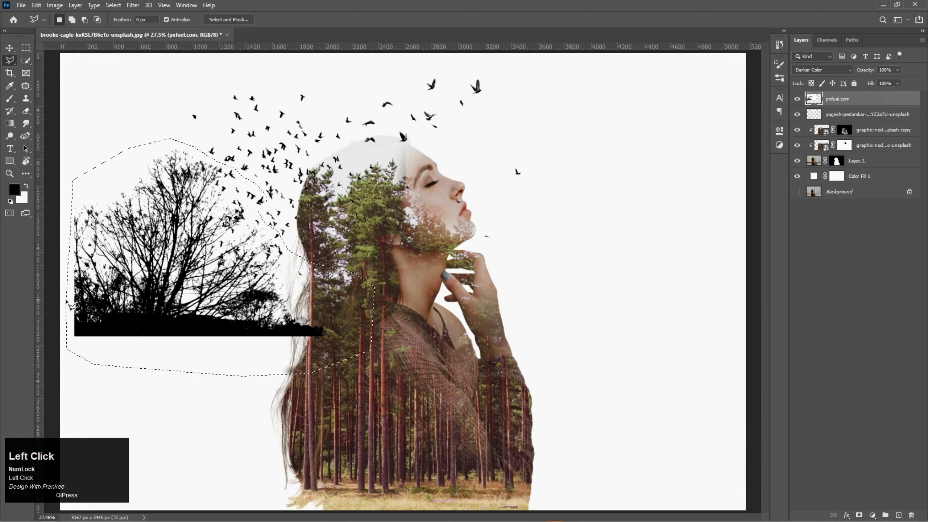
key(Delete)
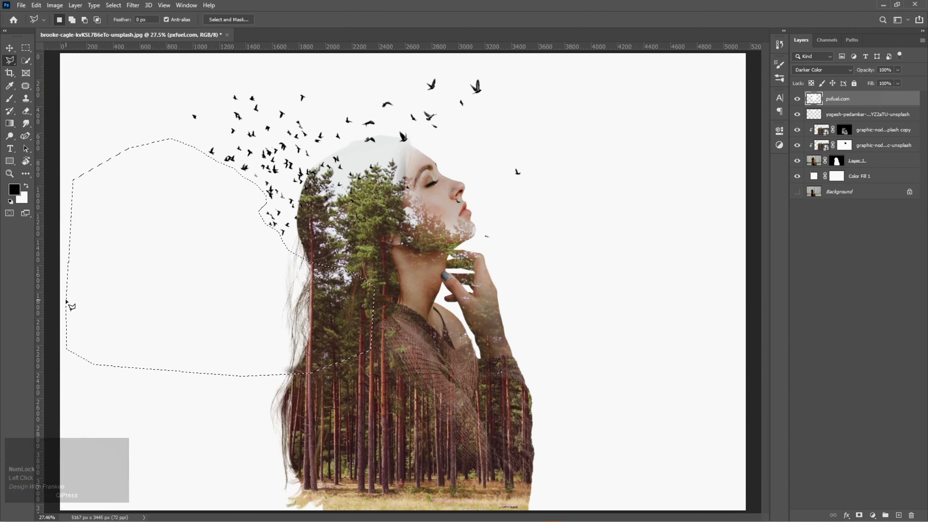
key(ctrl+d)
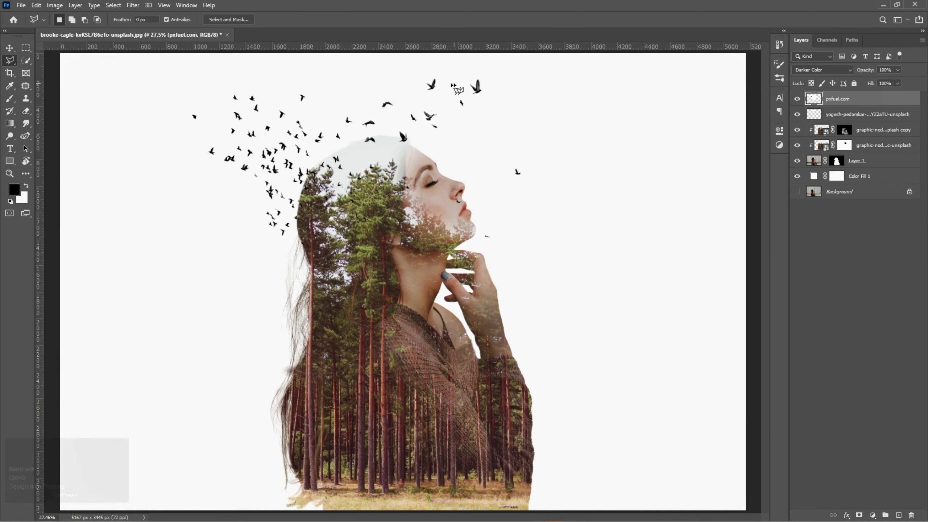
Step: Move the pxfuel.com flock left of the woman and delete the stray birds still over her with a polygonal selection, clearing the selection
key(v)
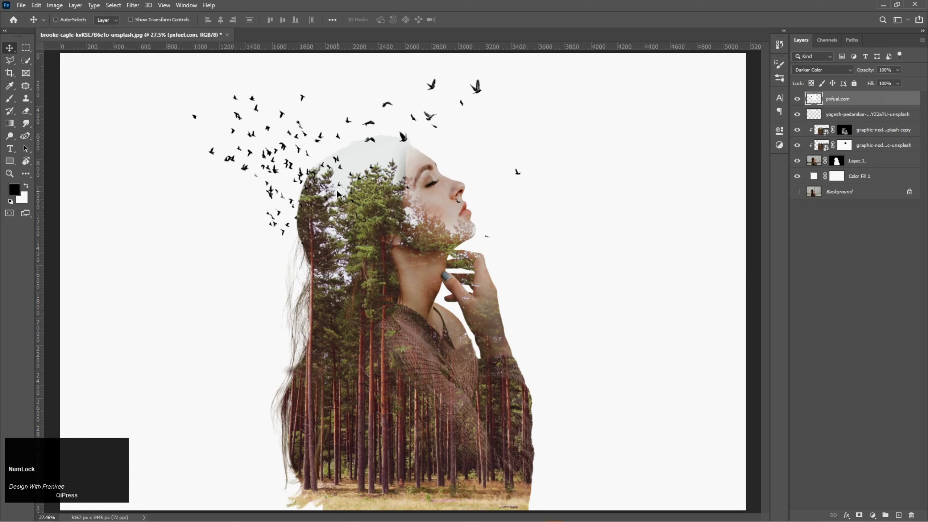
drag(343, 195, 258, 258)
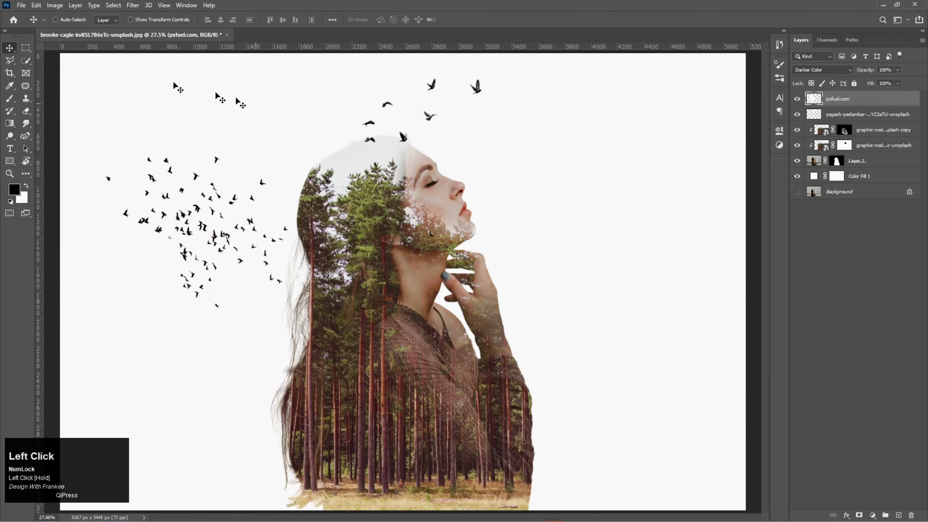
click(10, 60)
click(325, 129)
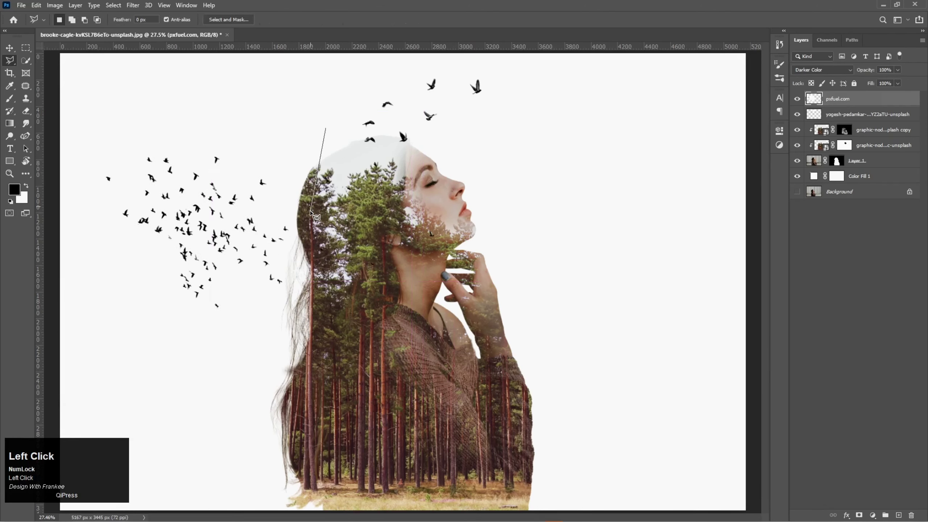
click(292, 335)
click(407, 348)
click(510, 343)
click(516, 269)
click(511, 204)
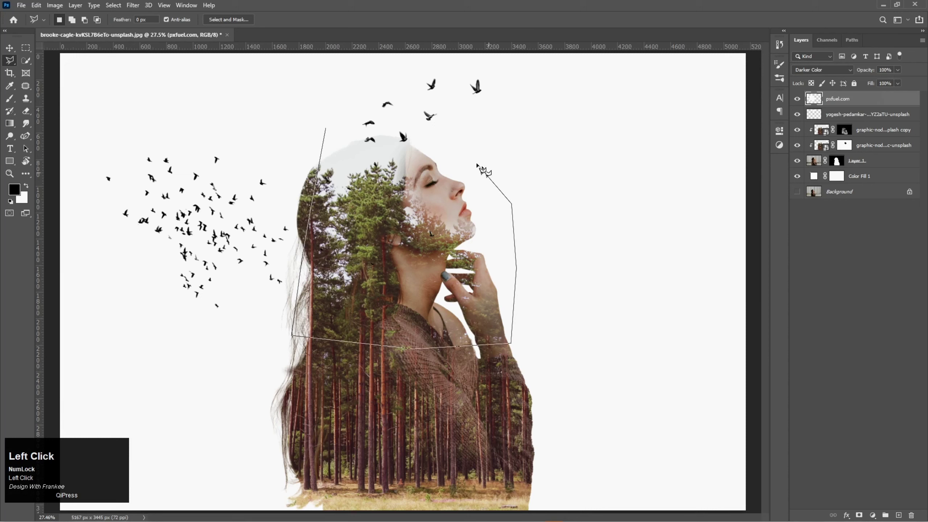
double_click(476, 163)
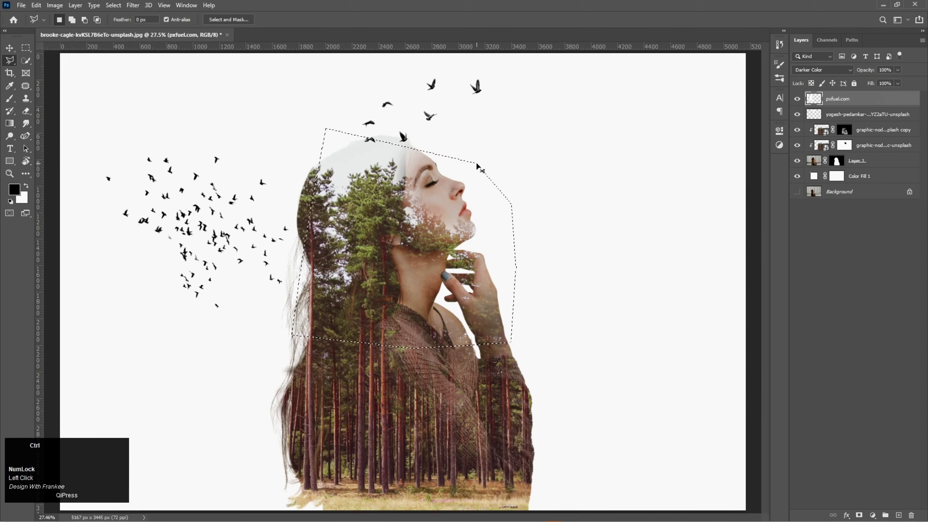
key(ctrl+d)
click(9, 48)
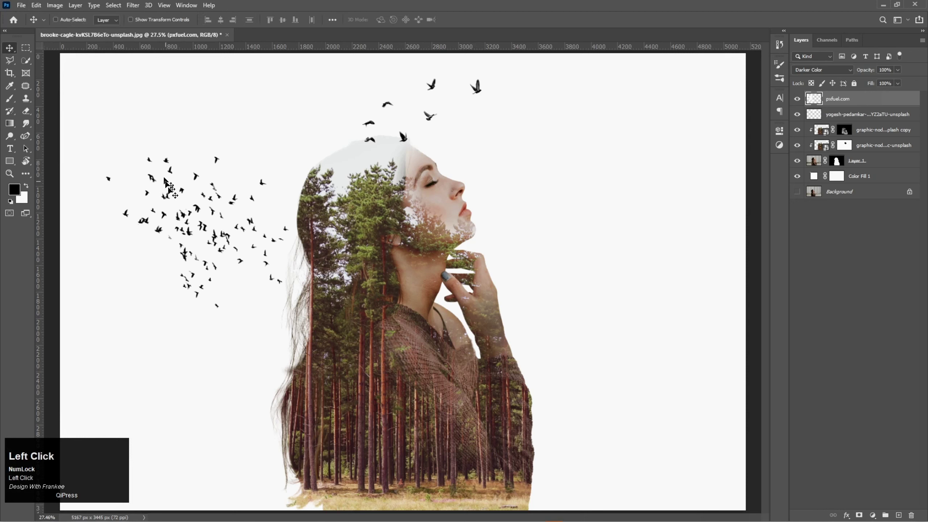
Step: Scale the pxfuel.com flock to about 66%, rotate it about -13.6°, and place it above the back of the woman's head
drag(196, 245, 230, 191)
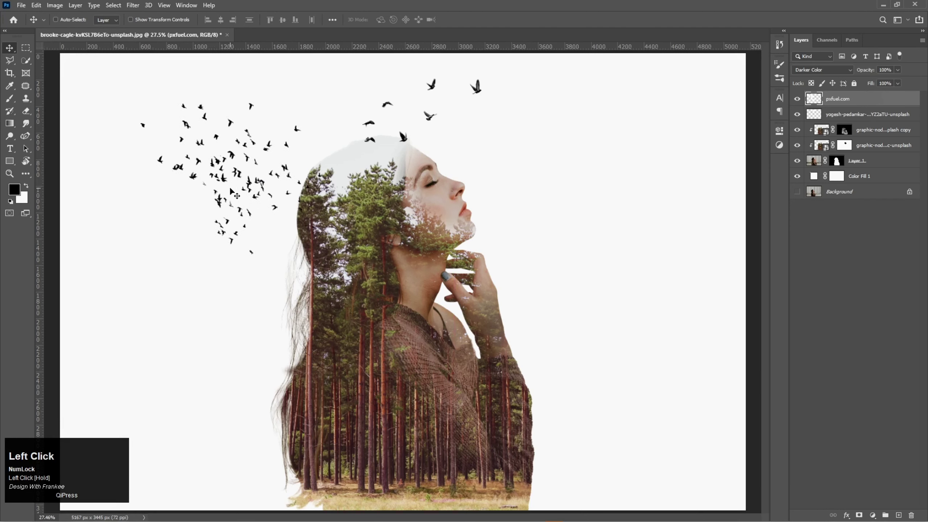
key(ctrl+t)
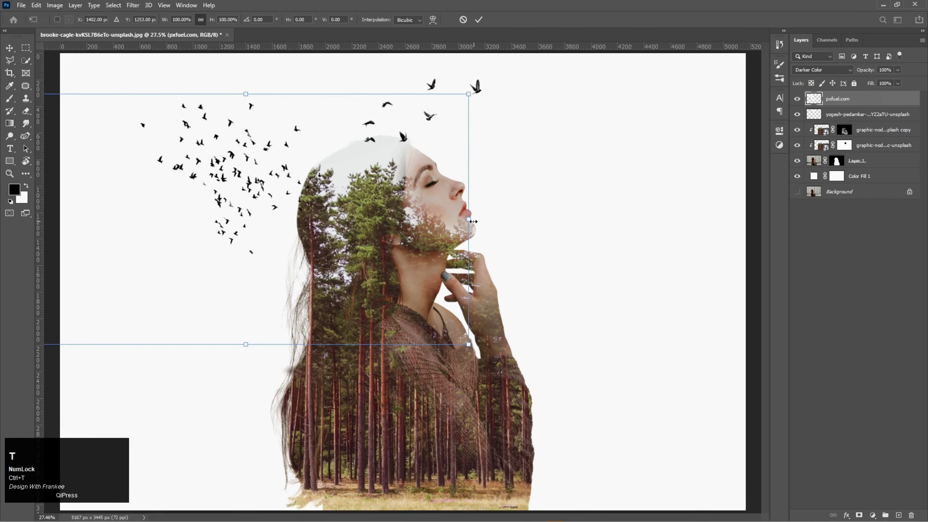
drag(472, 221, 373, 219)
drag(306, 208, 373, 141)
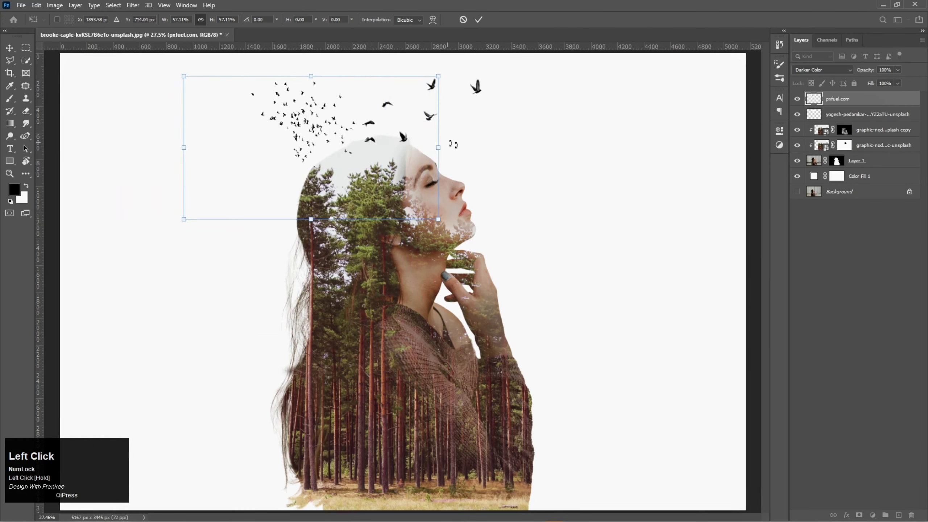
drag(438, 147, 417, 147)
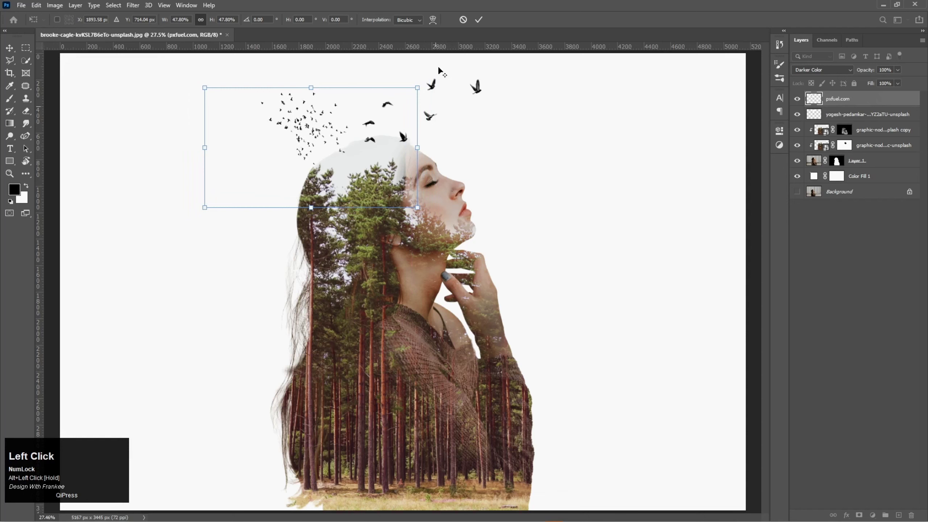
drag(438, 68, 416, 40)
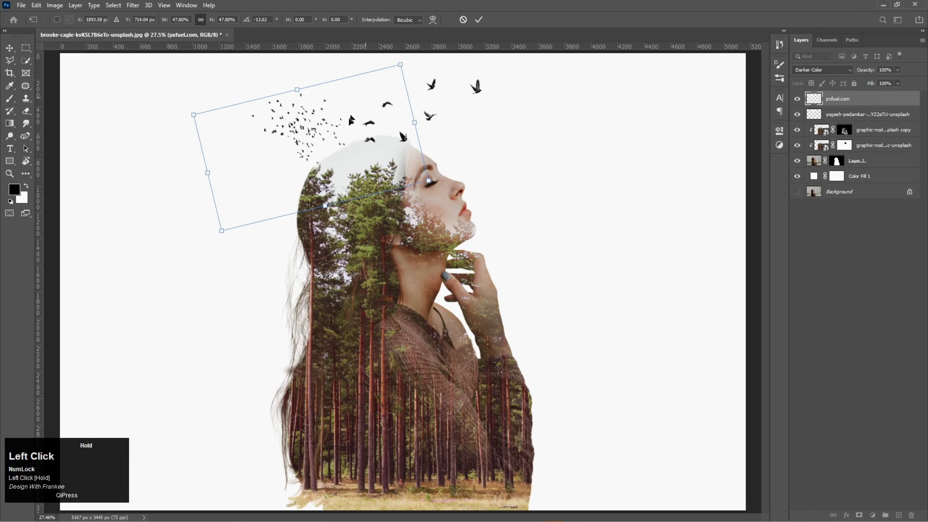
mouse_move(350, 120)
mouse_down()
mouse_move(362, 144)
mouse_move(356, 133)
mouse_up()
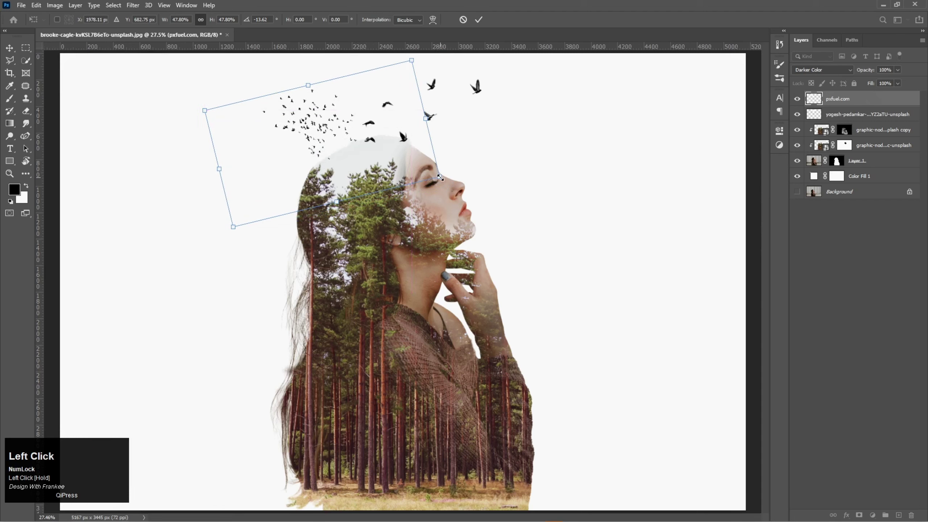
drag(439, 177, 486, 191)
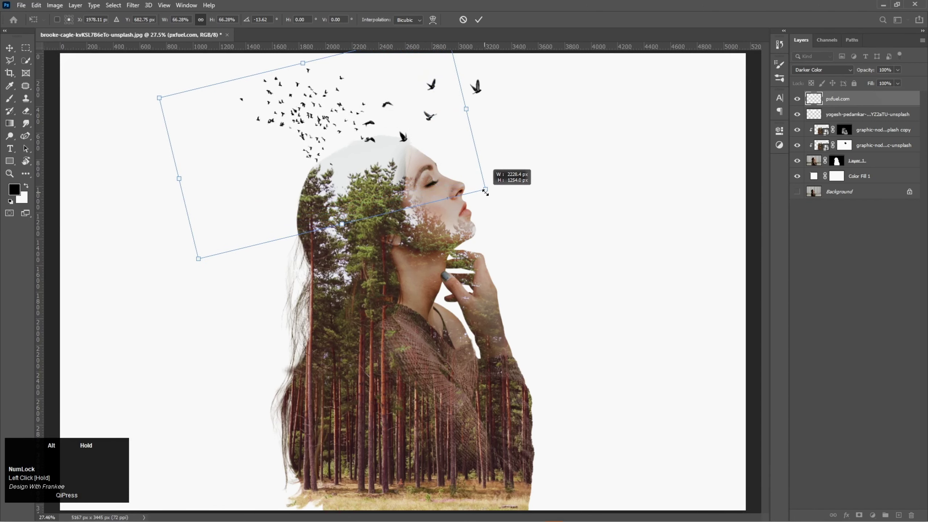
drag(366, 175, 370, 176)
double_click(371, 177)
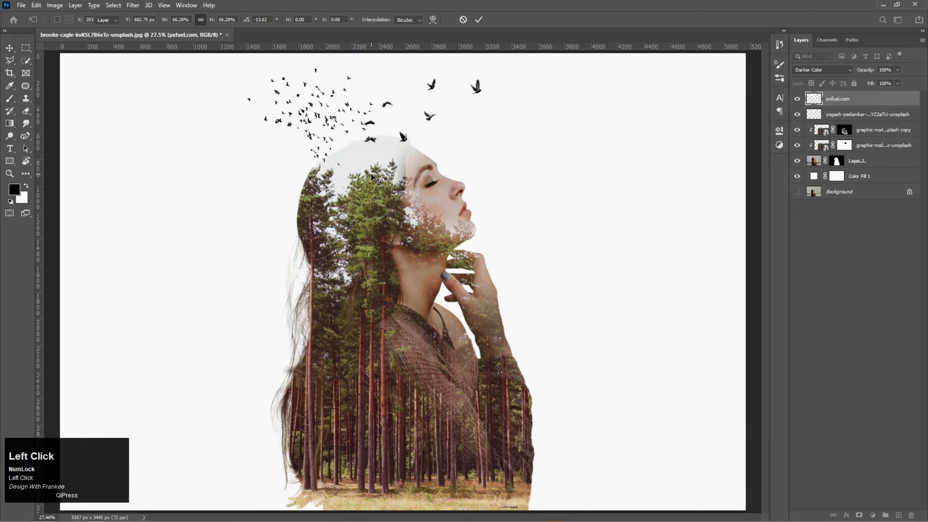
Step: Move the yogesh-pedamkar layer's larger birds slightly up and to the right above the woman's head
click(815, 116)
drag(442, 130, 459, 121)
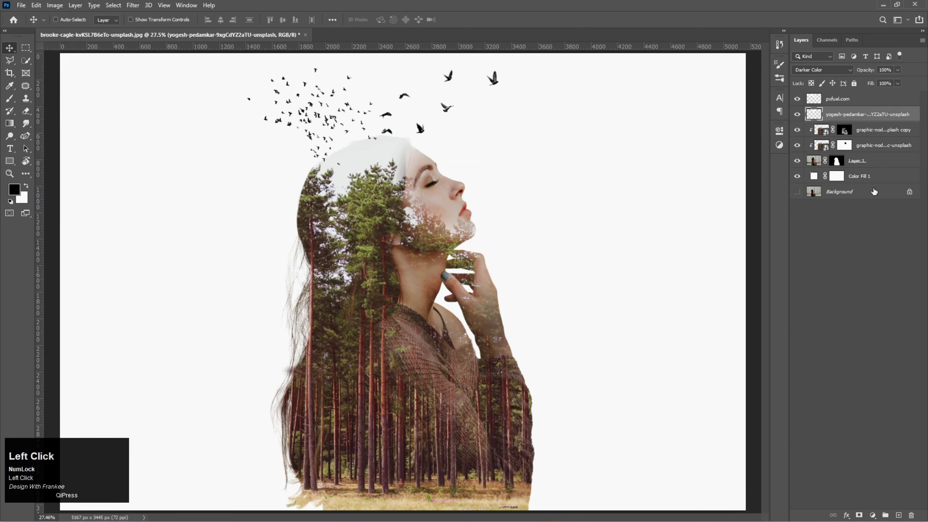
Step: Change the Color Fill 1 background to e9ebea, sampled from the pale area of the woman's head
click(811, 179)
double_click(812, 178)
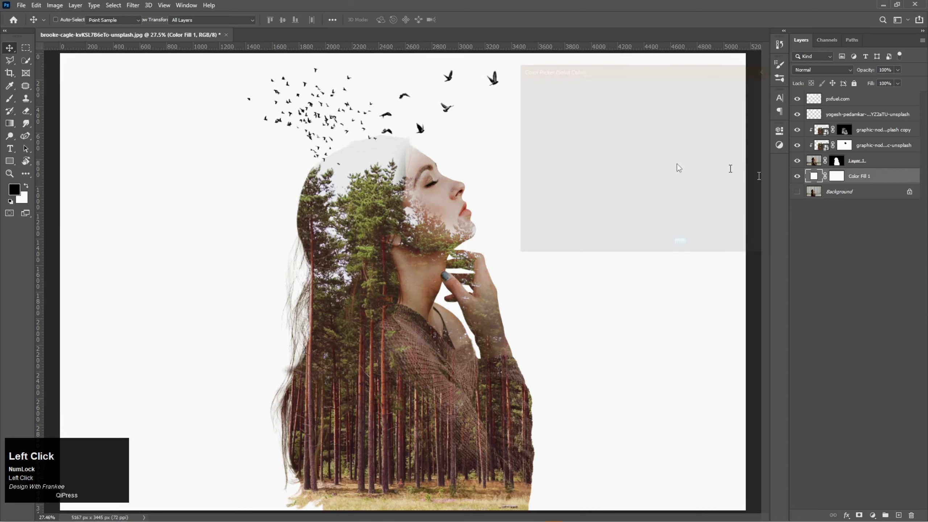
click(359, 151)
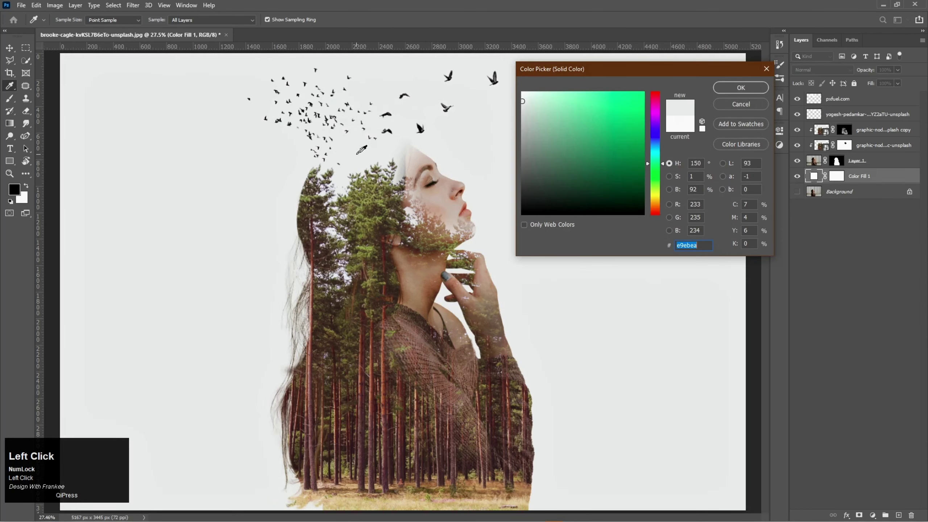
click(729, 90)
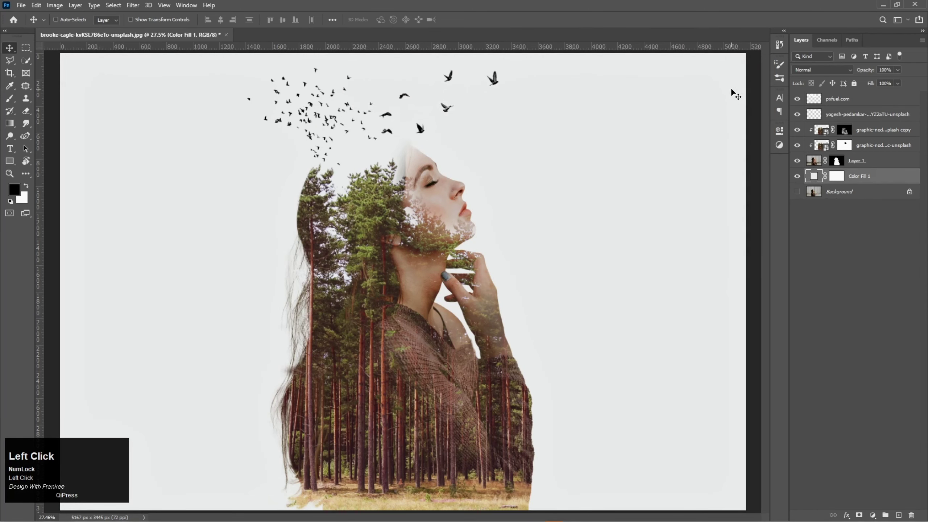
Step: Add a Curves adjustment layer above pxfuel.com and shape its RGB curve with shadow, midtone and highlight points, raising the highlights
click(876, 99)
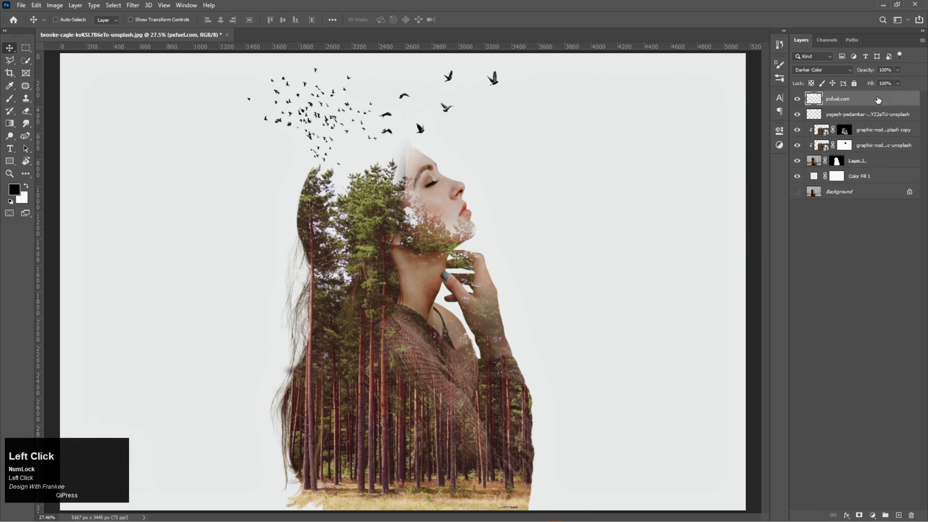
click(872, 515)
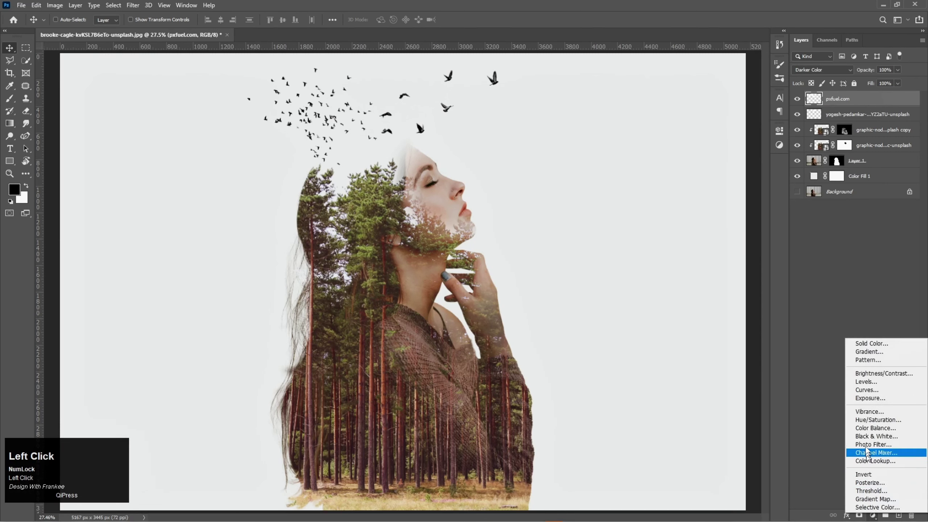
click(864, 392)
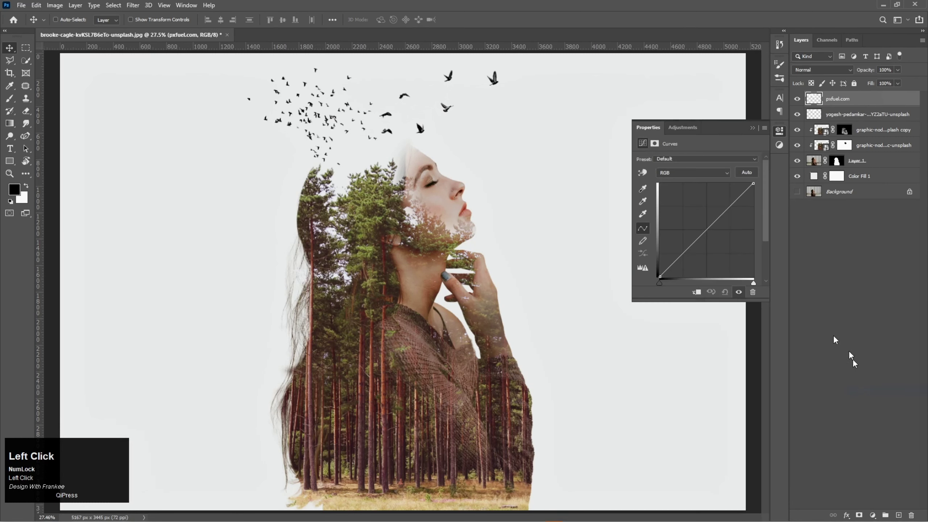
click(675, 260)
drag(675, 259, 677, 259)
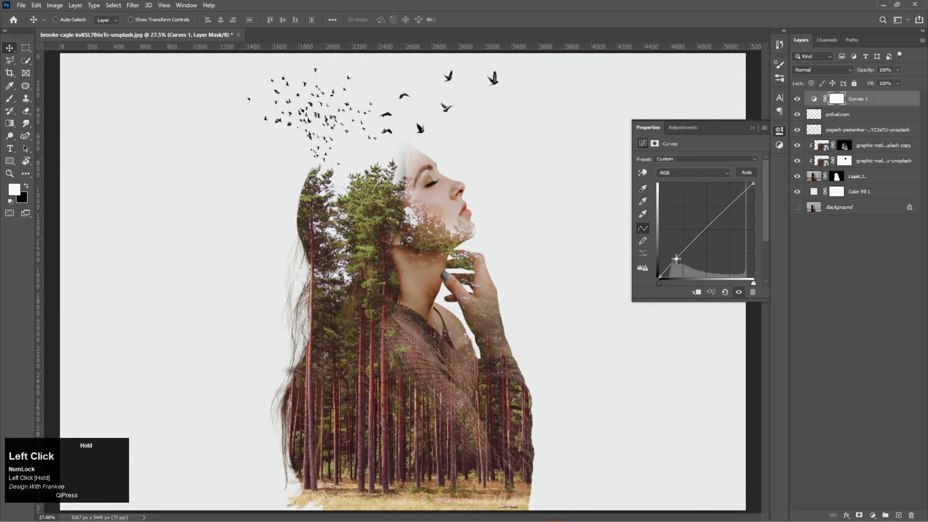
click(703, 233)
drag(703, 233, 703, 230)
click(729, 203)
drag(729, 203, 729, 200)
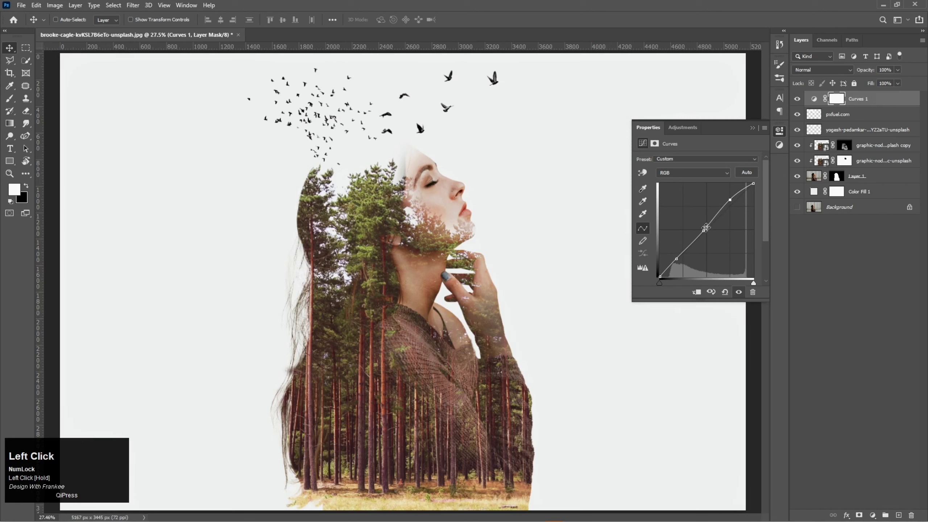
drag(704, 230, 706, 230)
drag(705, 230, 681, 257)
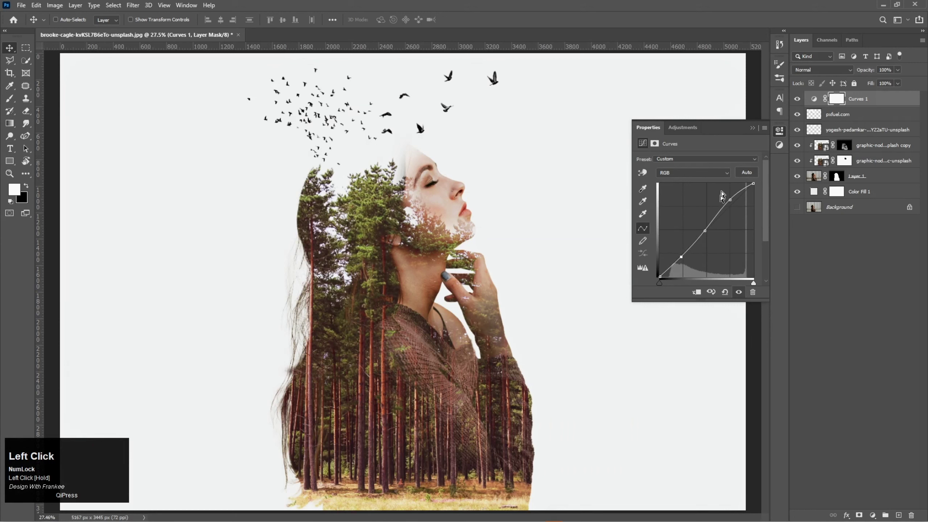
click(753, 129)
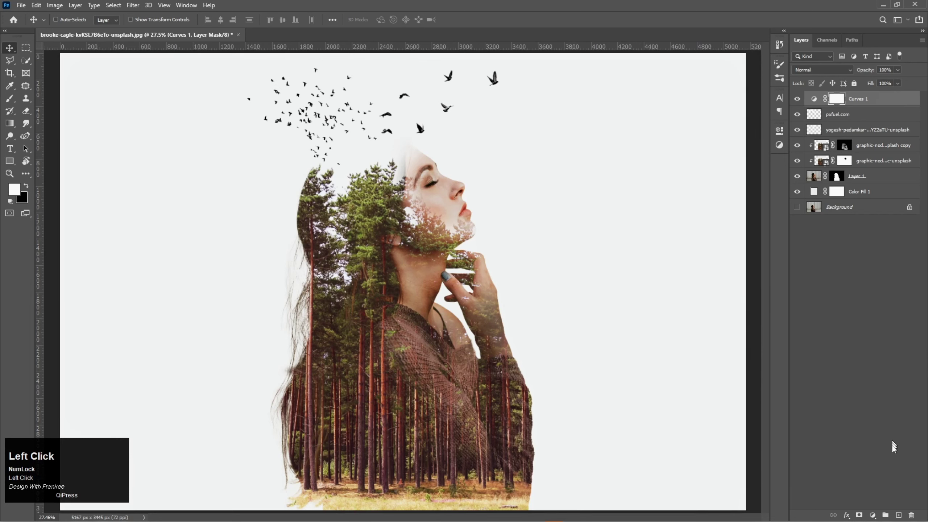
Step: Add a Color Lookup adjustment layer above Curves 1 with the Crisp_Warm.look 3DLUT and lower its opacity to 10%
click(873, 515)
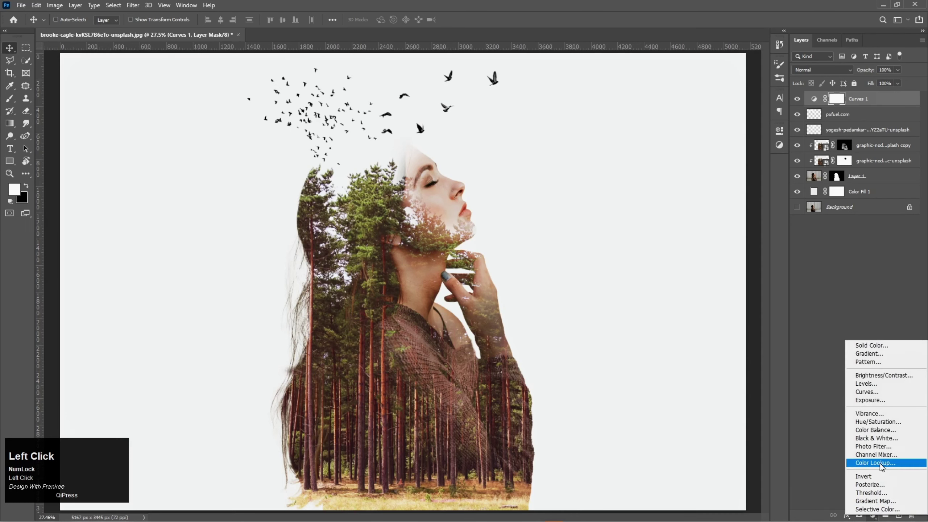
click(879, 463)
click(739, 160)
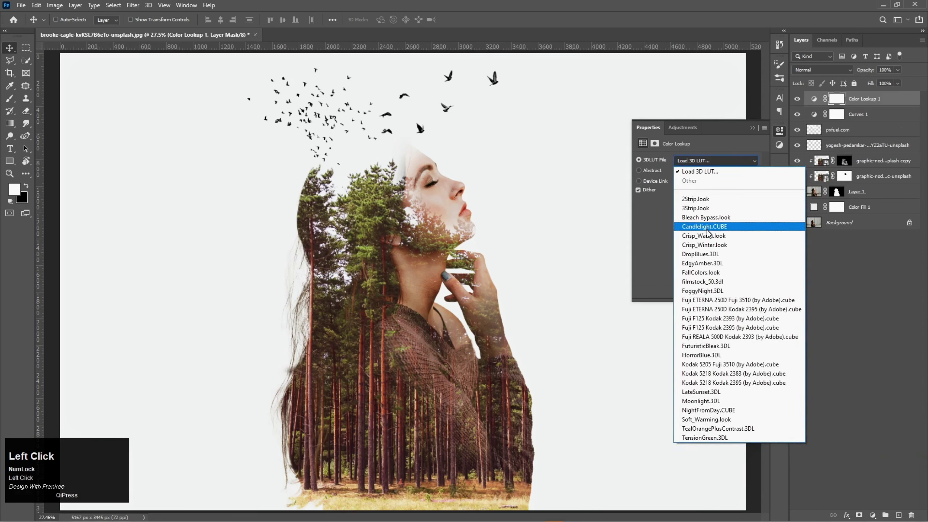
click(707, 235)
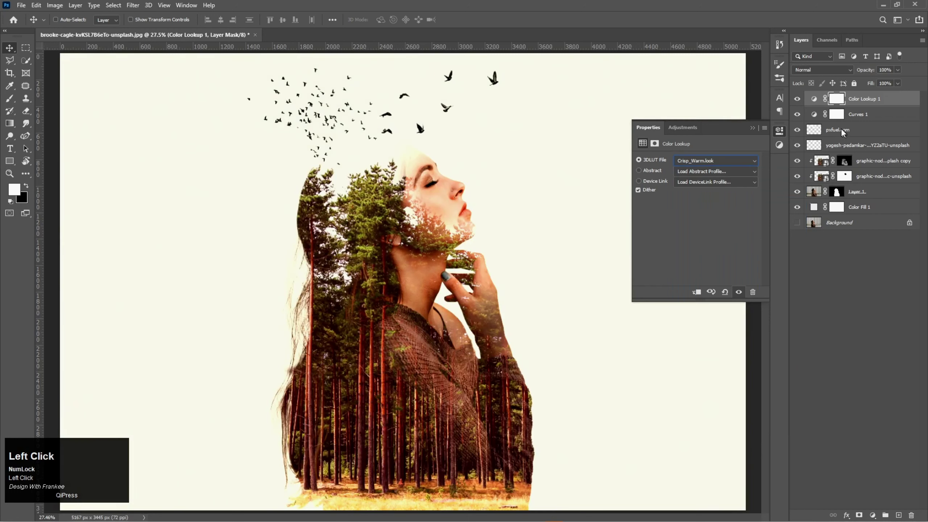
click(752, 128)
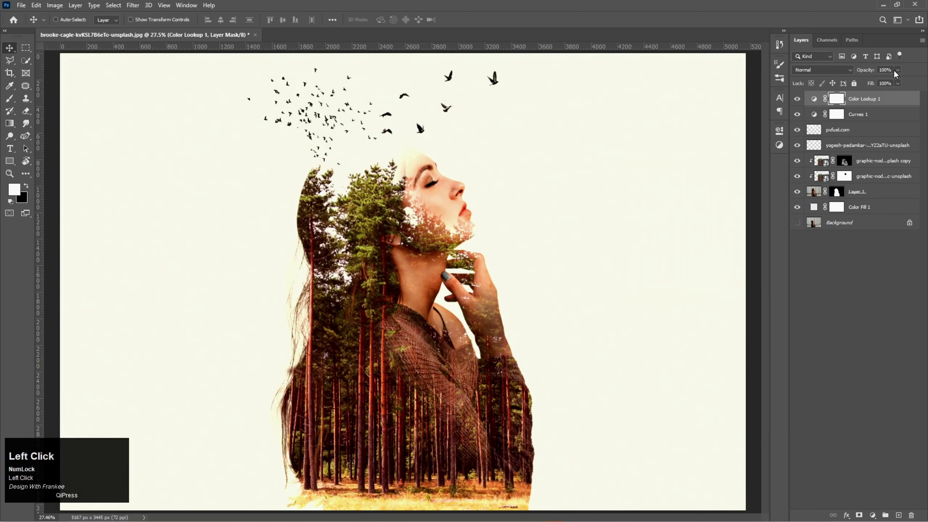
drag(884, 85, 856, 84)
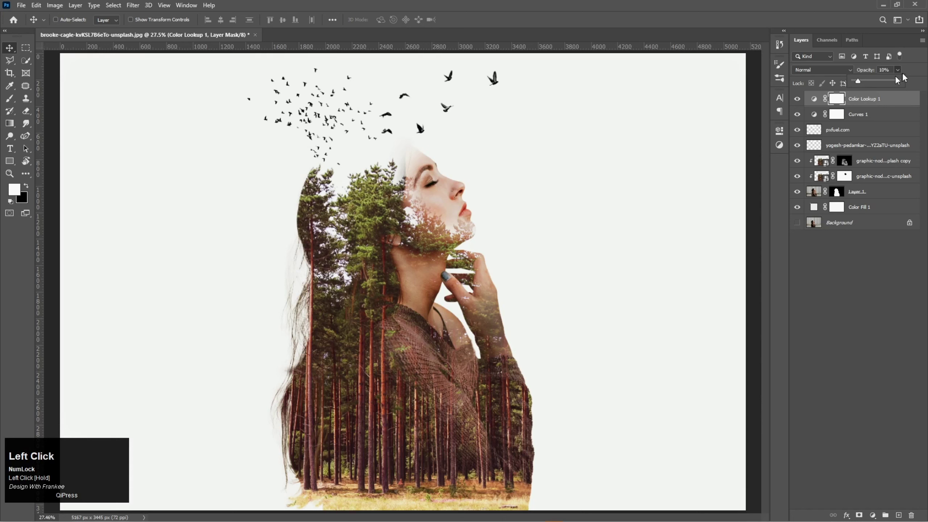
drag(896, 79, 898, 68)
Step: Add a Gradient Fill layer above Color Lookup 1 using the first Oranges preset, keeping the linear style at 90°
click(873, 515)
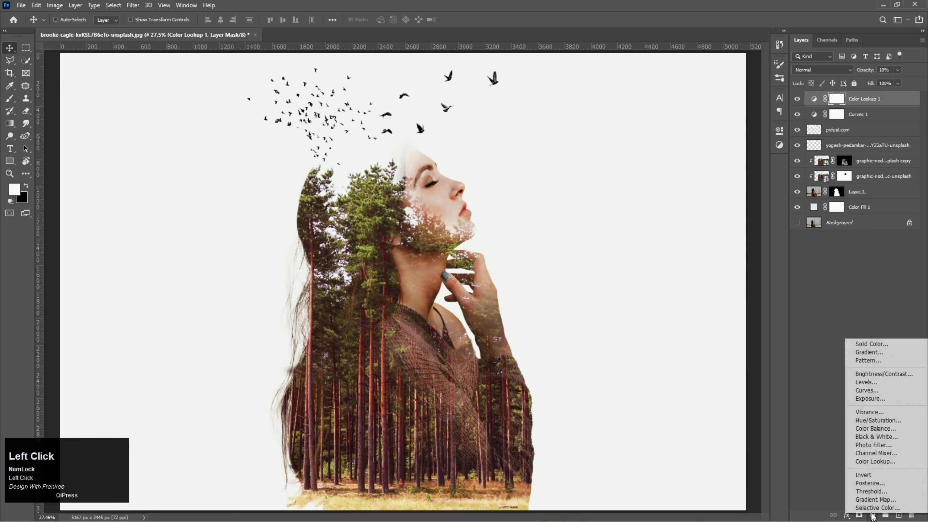
click(863, 352)
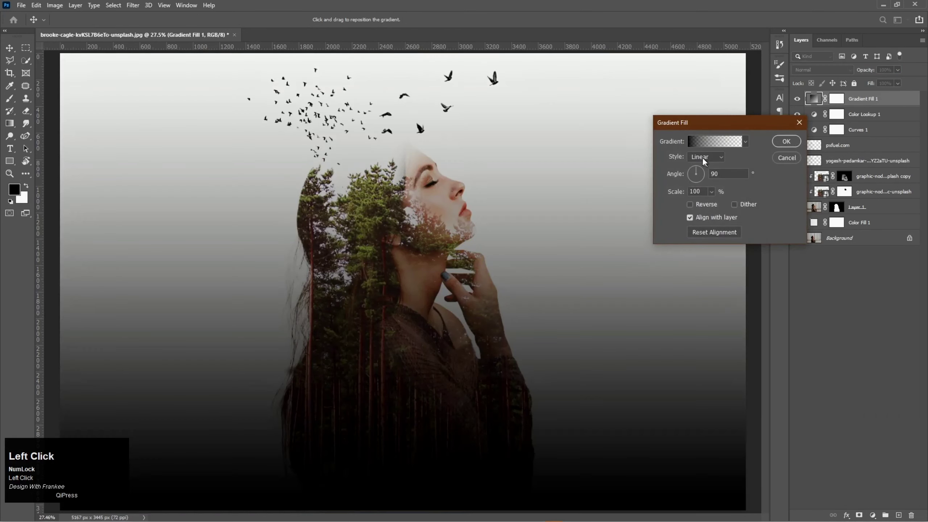
click(705, 141)
scroll(585, 139, down, 1)
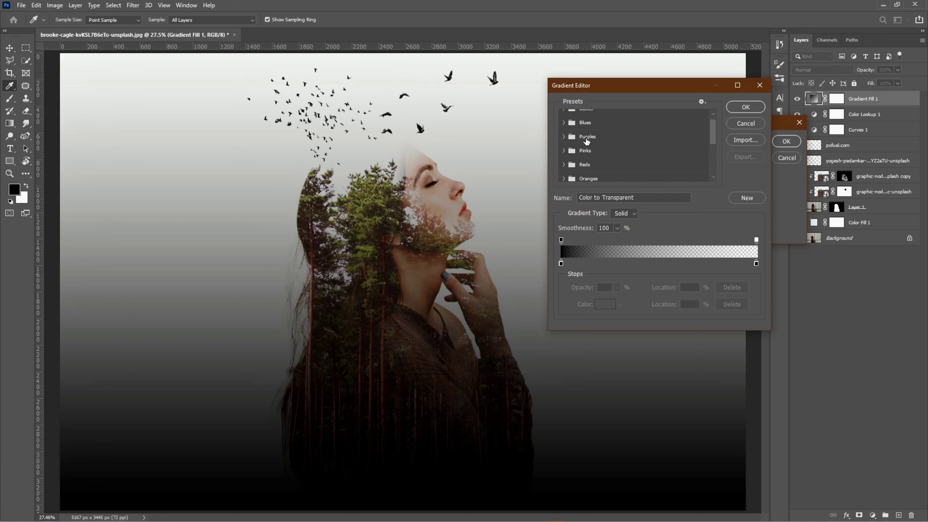
click(565, 178)
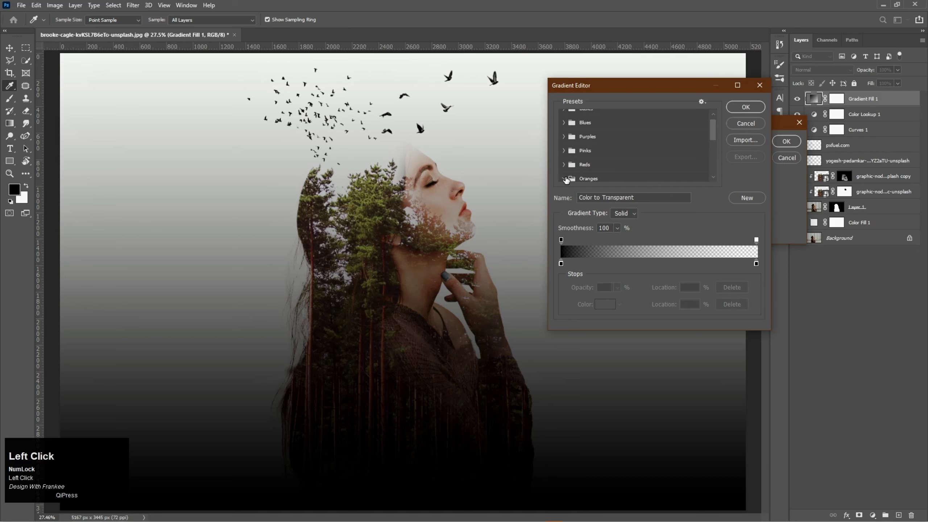
scroll(621, 150, down, 1)
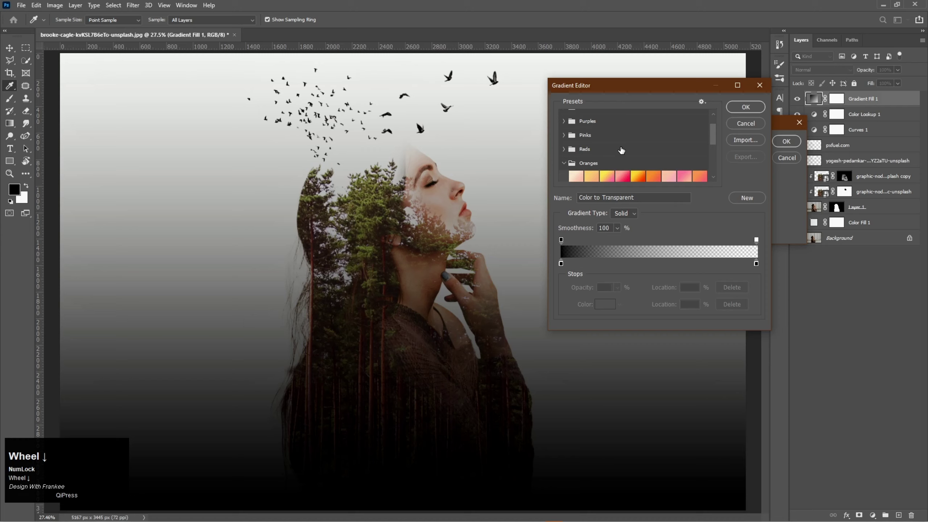
click(575, 176)
click(748, 106)
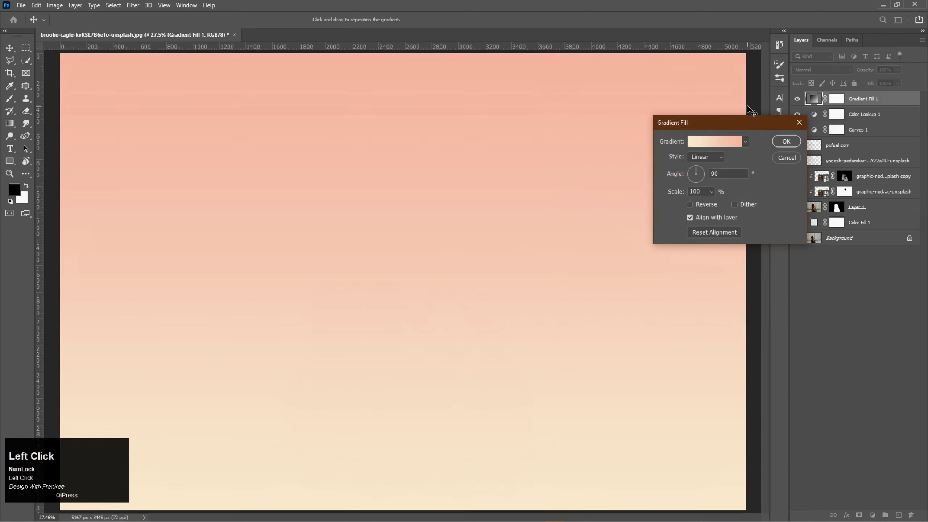
click(789, 144)
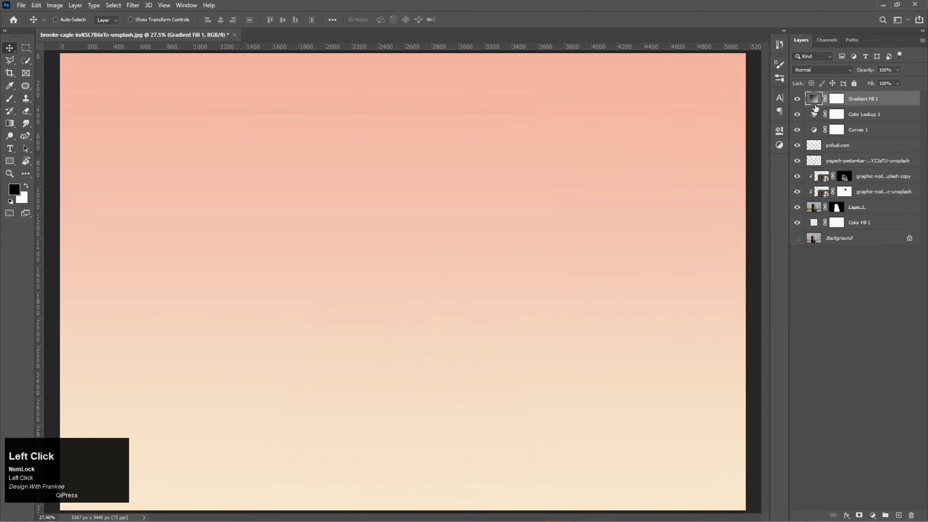
Step: Set the blend mode of Gradient Fill 1 to Multiply and that of Color Lookup 1 to Overlay
click(820, 71)
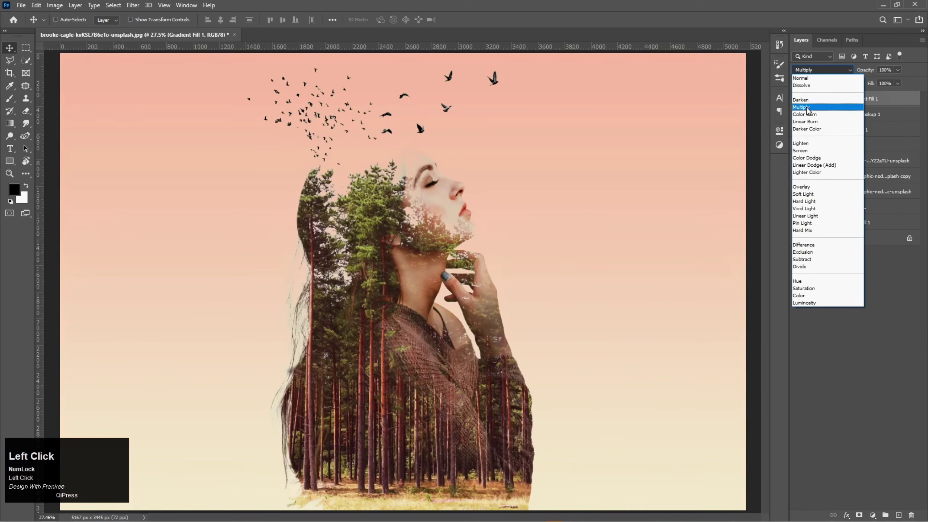
click(806, 107)
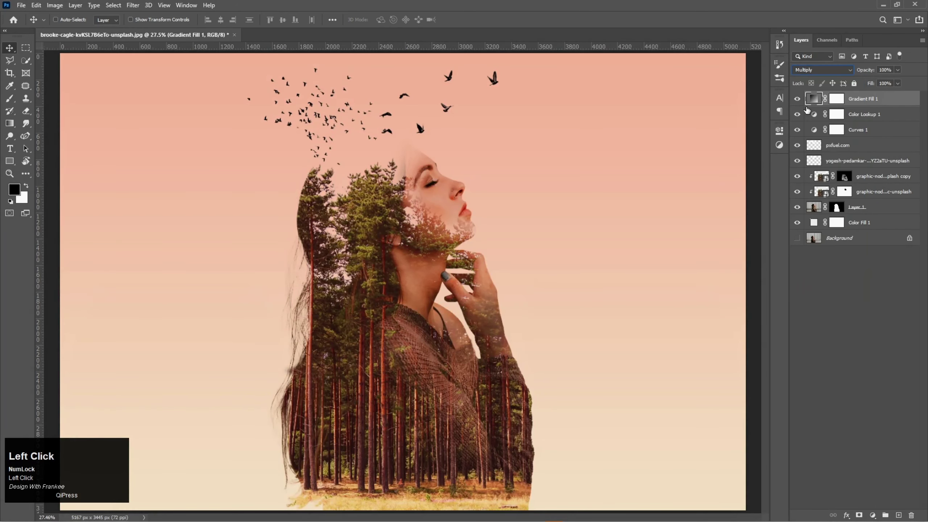
click(862, 116)
click(819, 71)
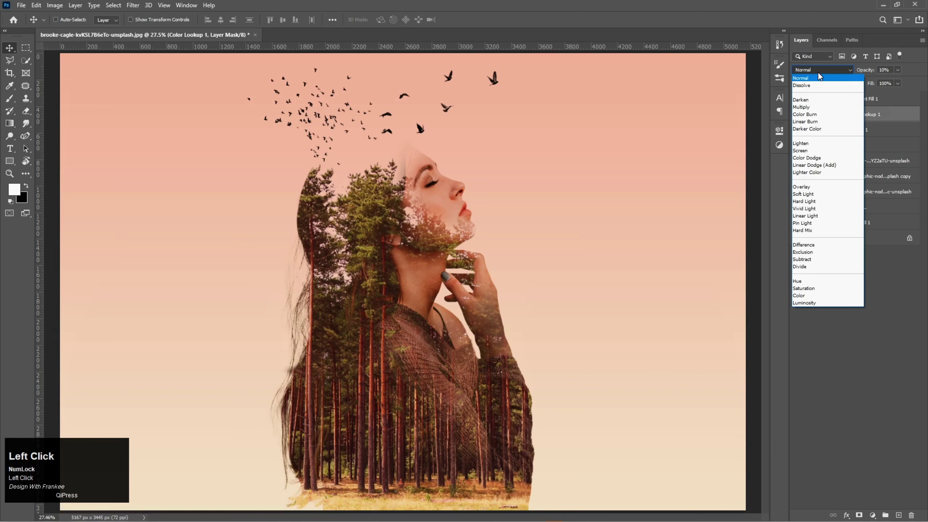
click(808, 187)
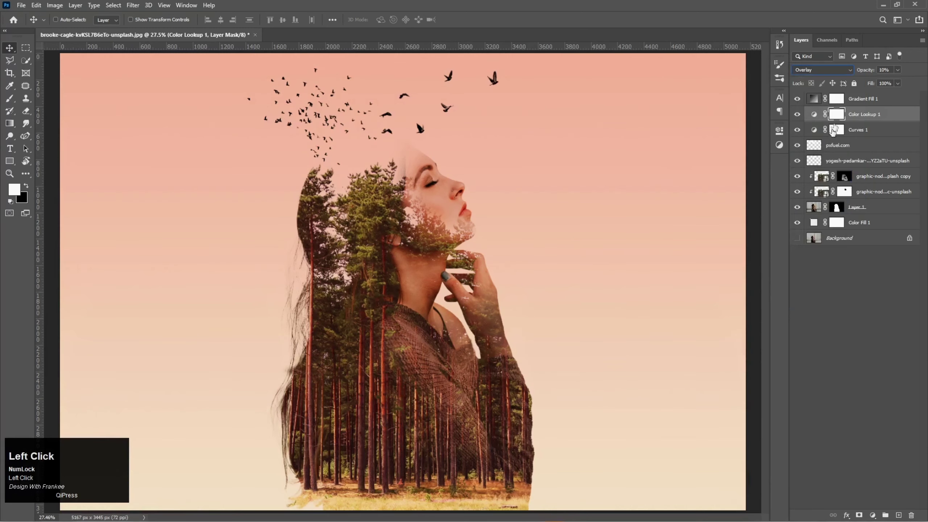
Step: Lower the opacity of the Gradient Fill 1 layer to 15%
click(837, 99)
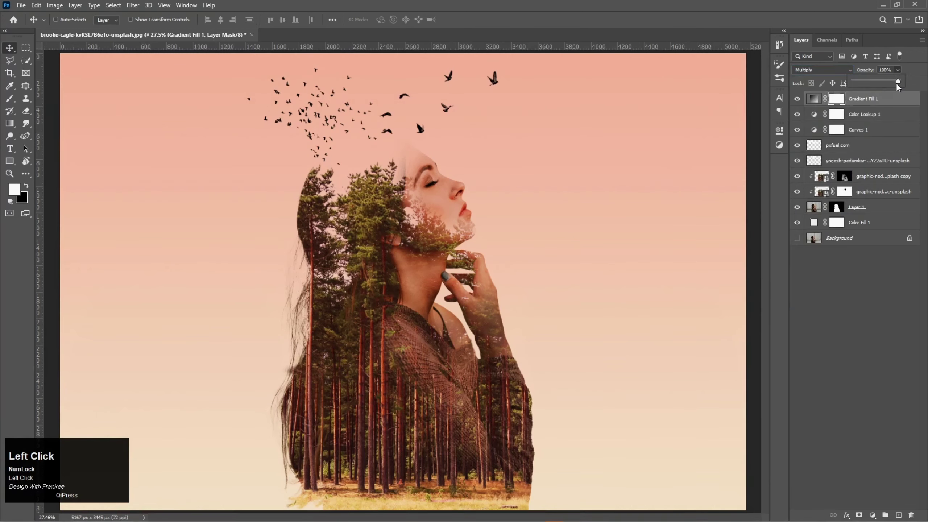
drag(899, 79, 858, 84)
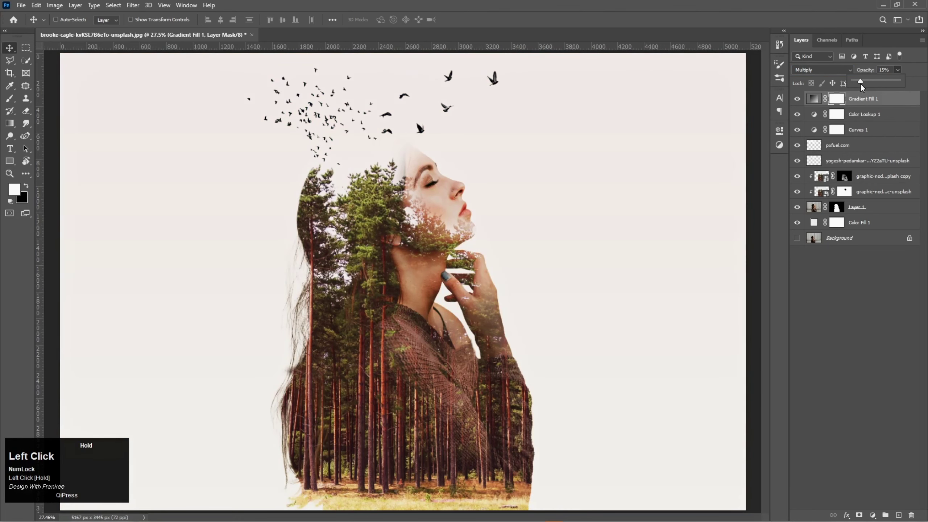
scroll(888, 70, up, 2)
scroll(888, 68, down, 1)
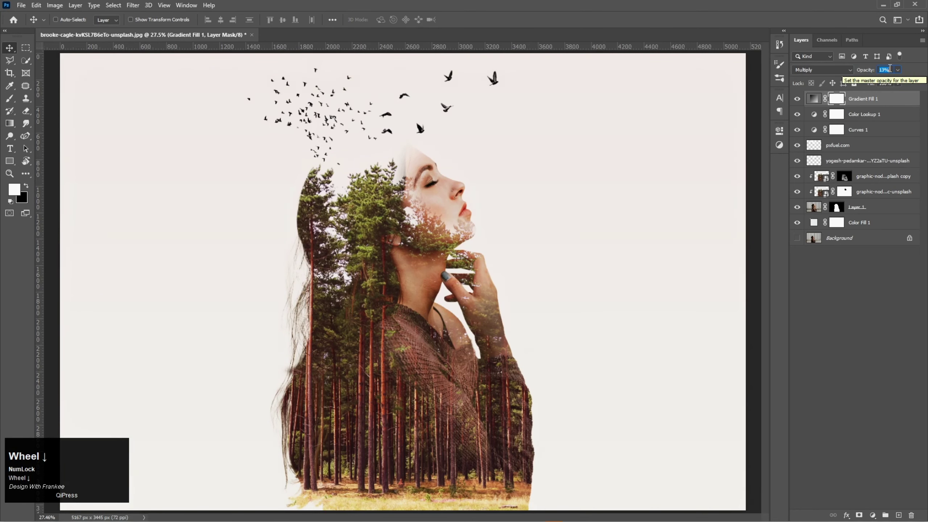
scroll(889, 69, up, 2)
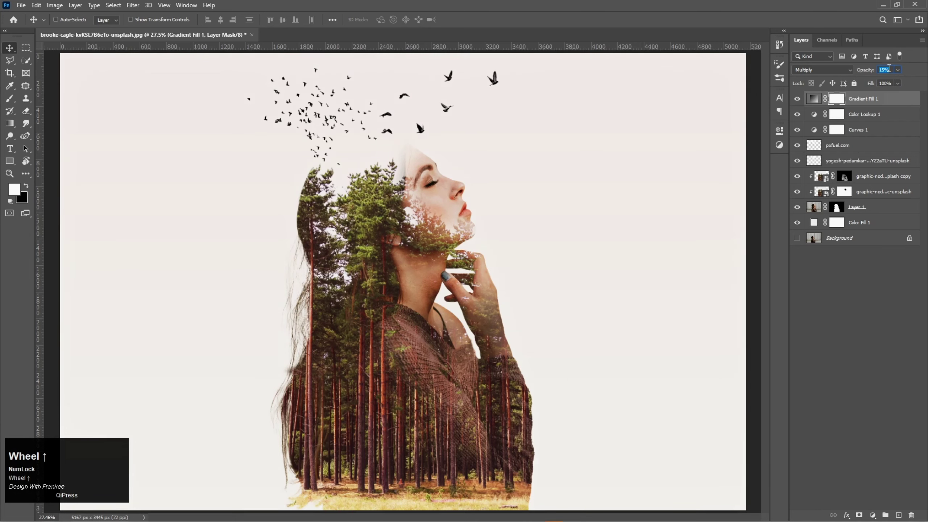
click(842, 333)
Step: Select all layers from Gradient Fill 1 through Color Fill 1 and move the composition slightly down
key(ctrl+0)
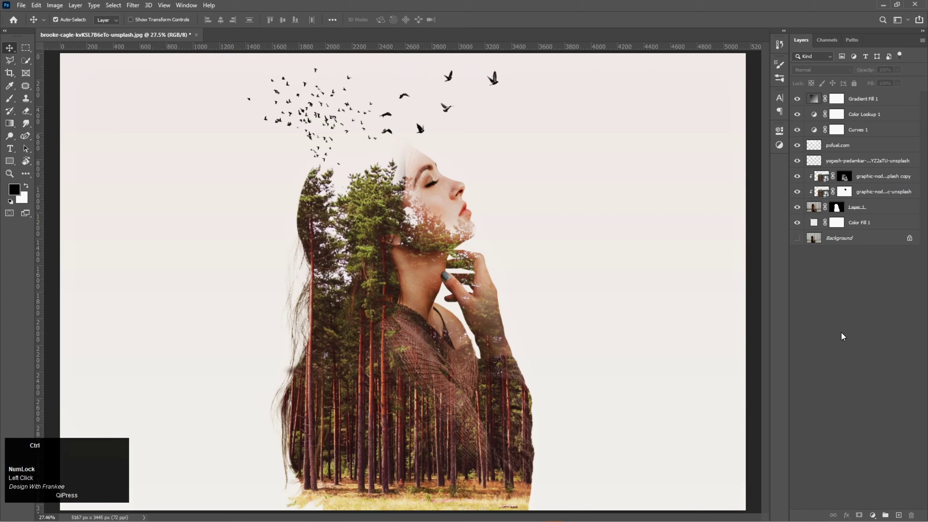
click(873, 103)
shift+click(887, 227)
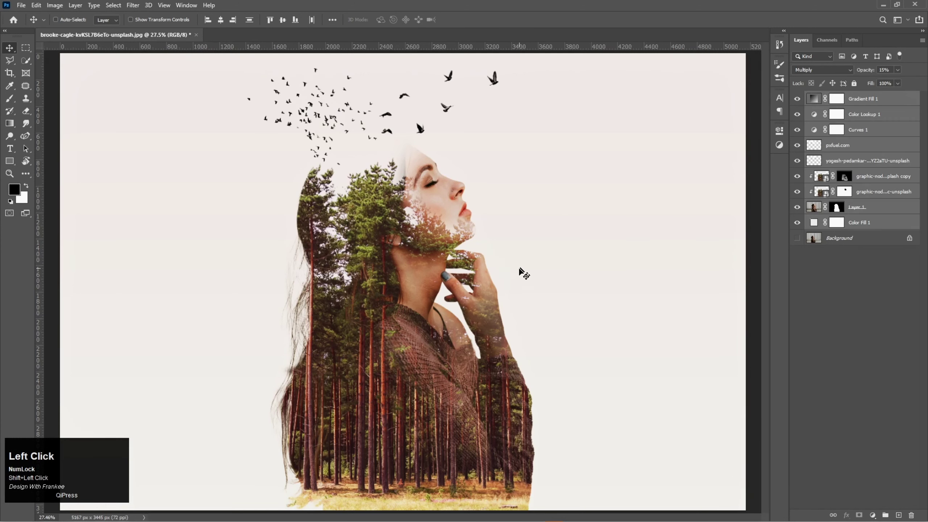
drag(498, 284, 498, 295)
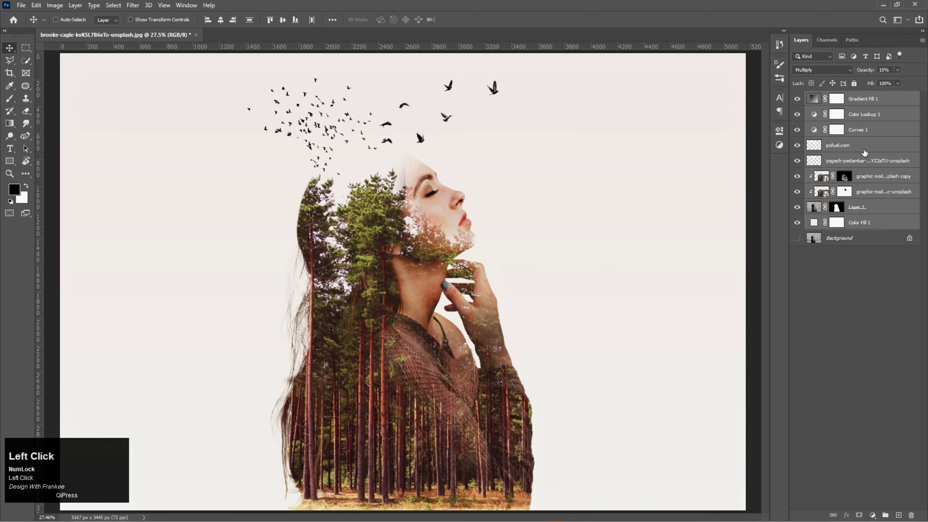
Step: Compare the finished double exposure with the original photo by showing only the Background layer and restoring the others
click(843, 258)
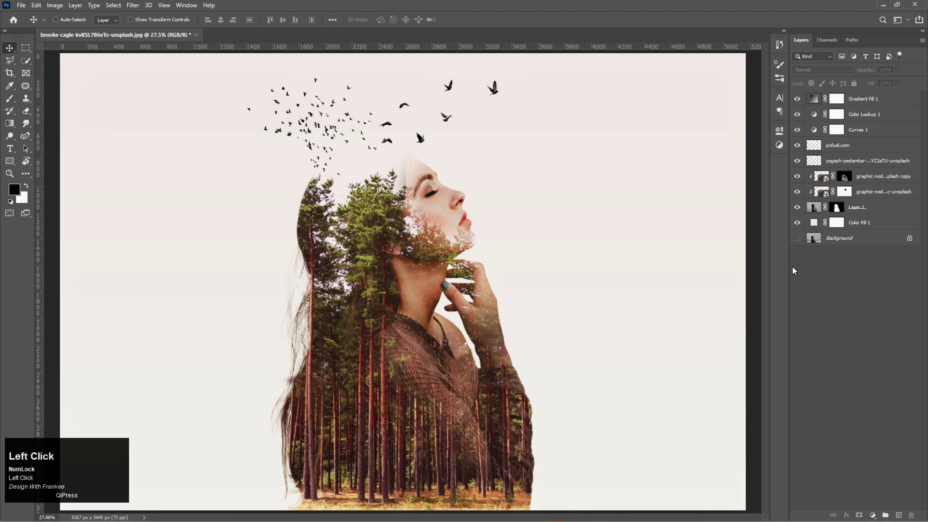
alt+click(796, 238)
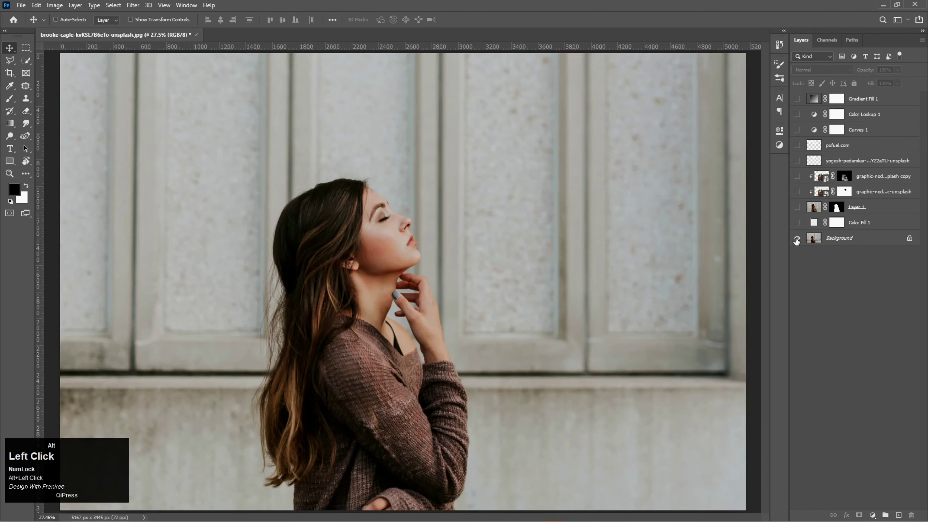
alt+click(796, 240)
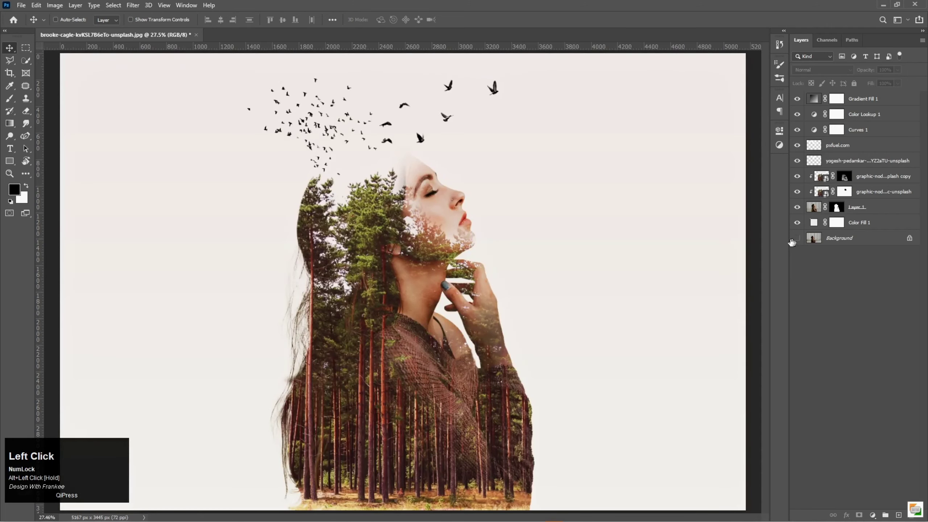